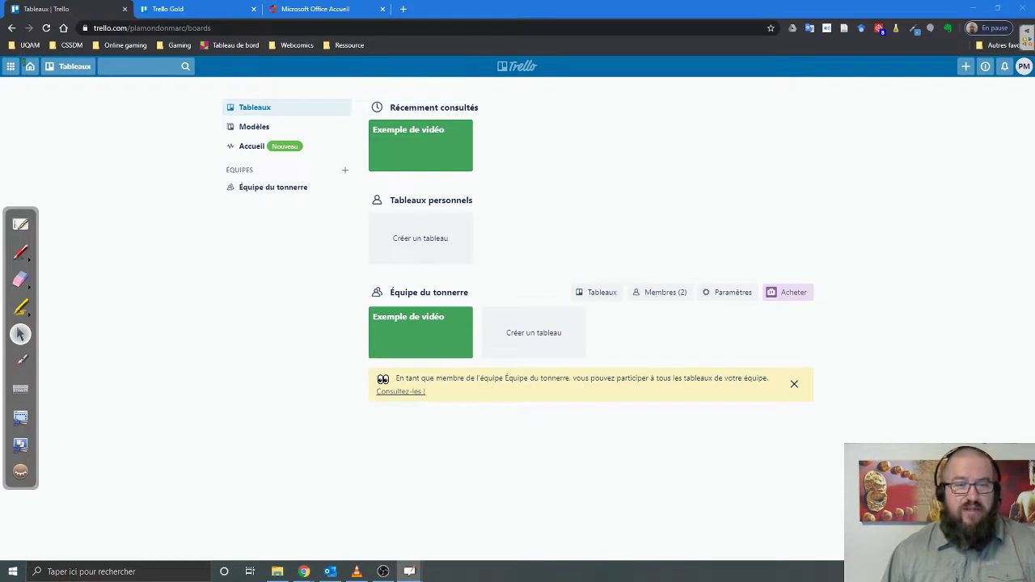
# - Annotate the recently viewed board and the personal and team board-creation spots, then clear the annotations
pyautogui.click(30, 66)
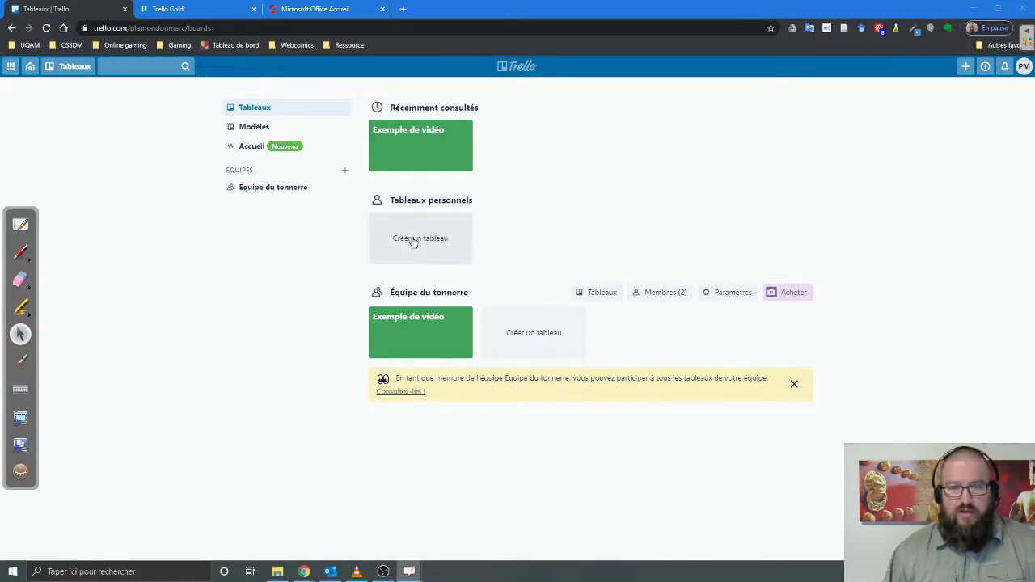
pyautogui.moveTo(631, 142)
pyautogui.mouseDown()
pyautogui.moveTo(508, 139)
pyautogui.moveTo(530, 151)
pyautogui.mouseUp()
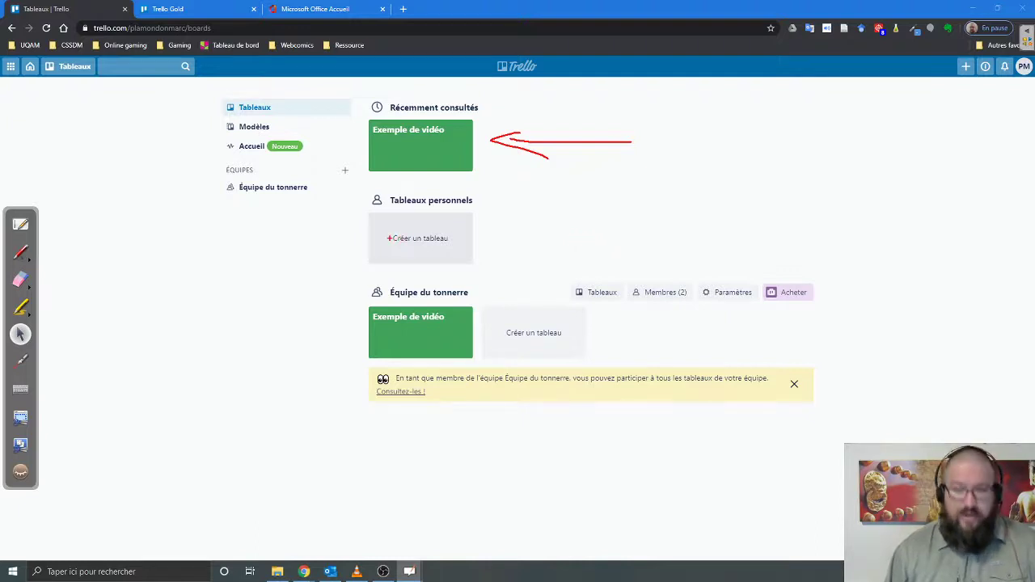
pyautogui.moveTo(375, 216)
pyautogui.mouseDown()
pyautogui.moveTo(382, 245)
pyautogui.moveTo(378, 226)
pyautogui.mouseUp()
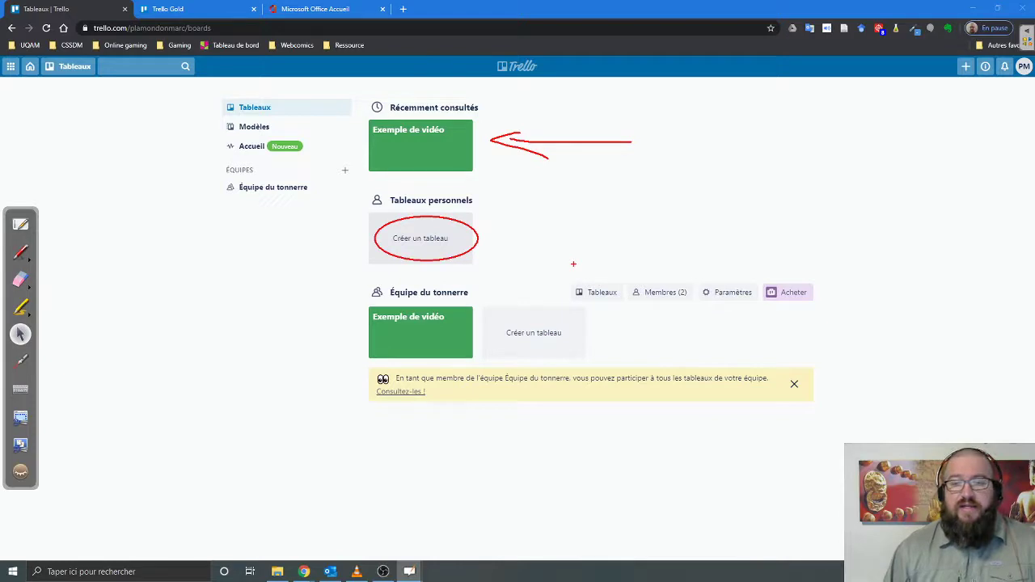
pyautogui.moveTo(491, 316)
pyautogui.mouseDown()
pyautogui.moveTo(499, 335)
pyautogui.moveTo(576, 331)
pyautogui.moveTo(495, 316)
pyautogui.mouseUp()
pyautogui.moveTo(368, 292); pyautogui.dragTo(490, 306)
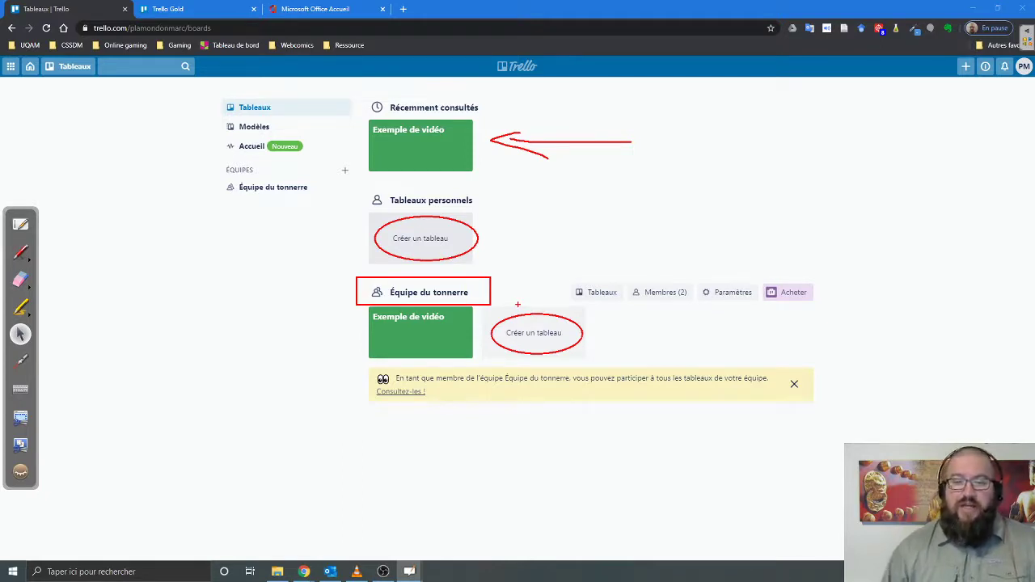
pyautogui.moveTo(510, 293); pyautogui.dragTo(532, 319)
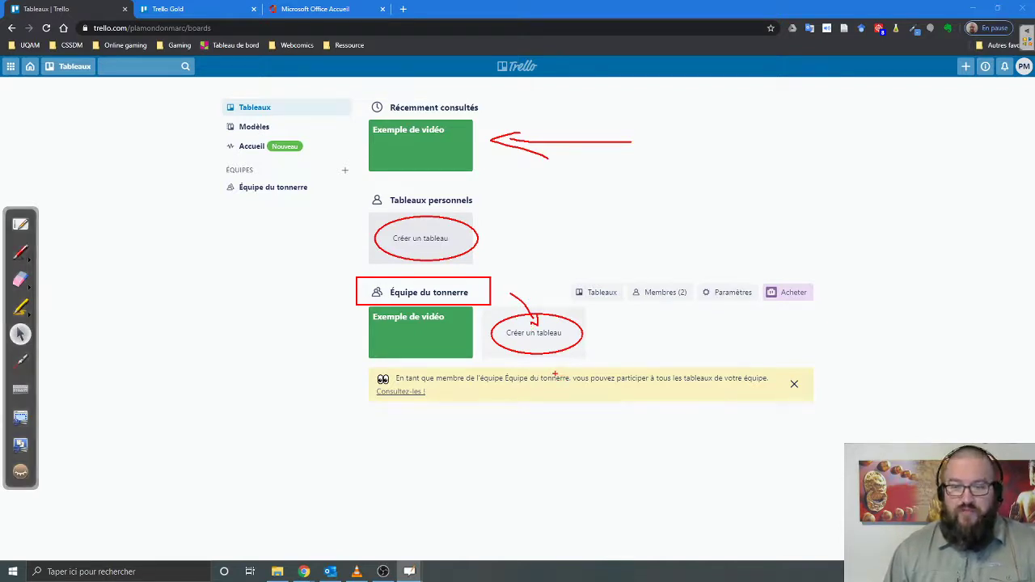
pyautogui.hotkey('ctrl', 'shift', 'c')
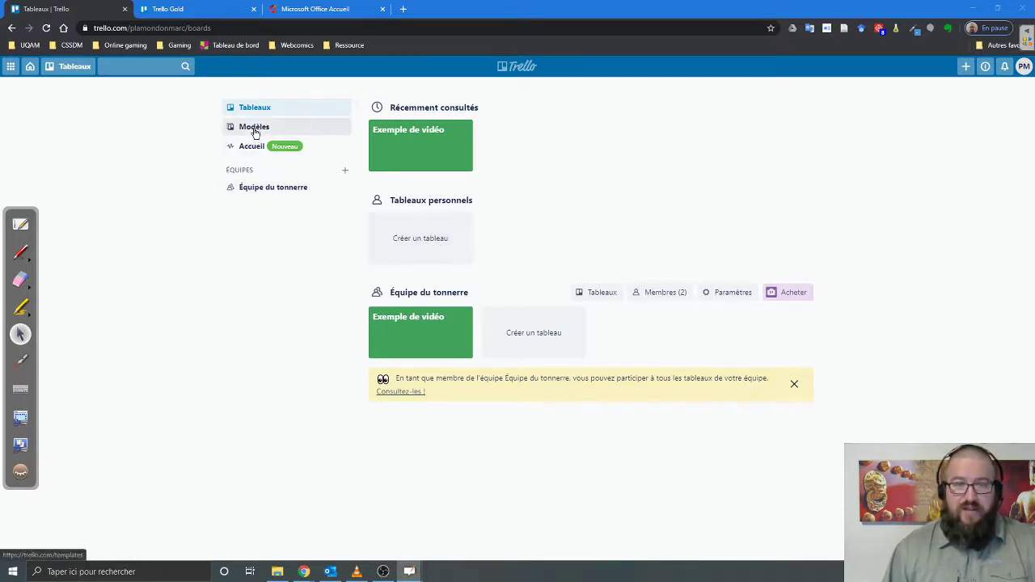
# - Open the template gallery filtered to Education templates
pyautogui.moveTo(220, 119)
pyautogui.mouseDown()
pyautogui.moveTo(227, 130)
pyautogui.moveTo(302, 138)
pyautogui.mouseUp()
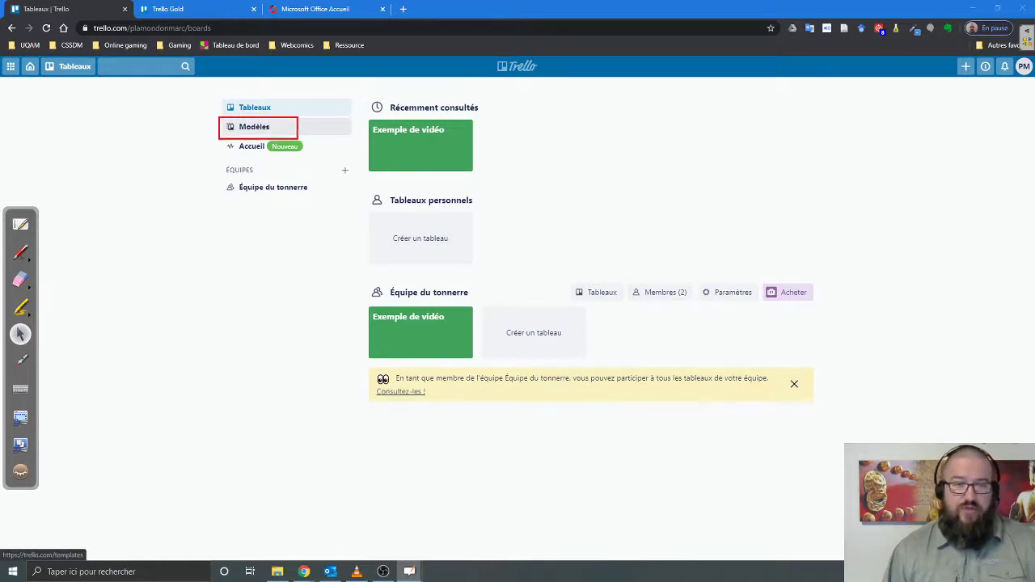
pyautogui.click(246, 128)
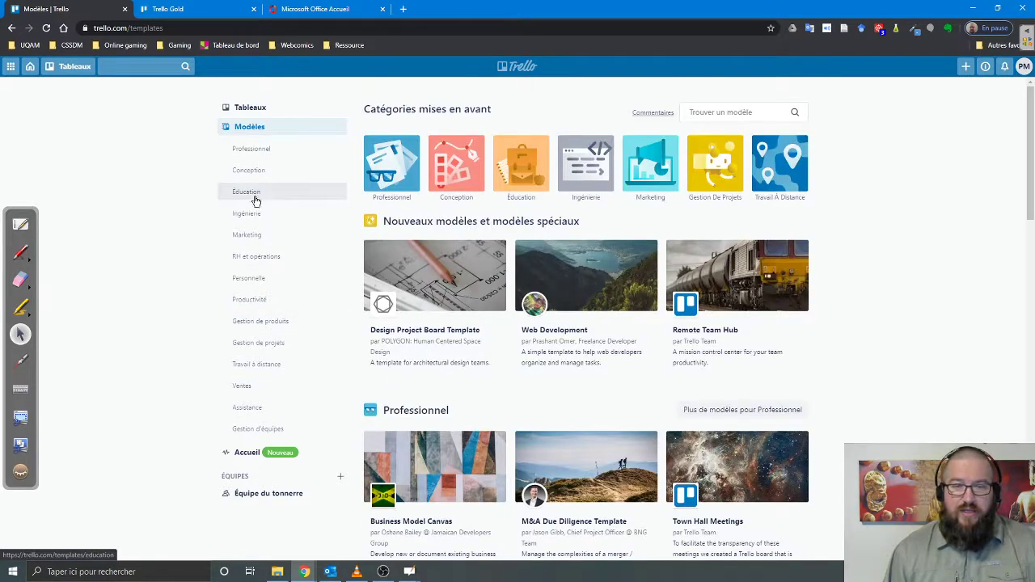
pyautogui.click(255, 200)
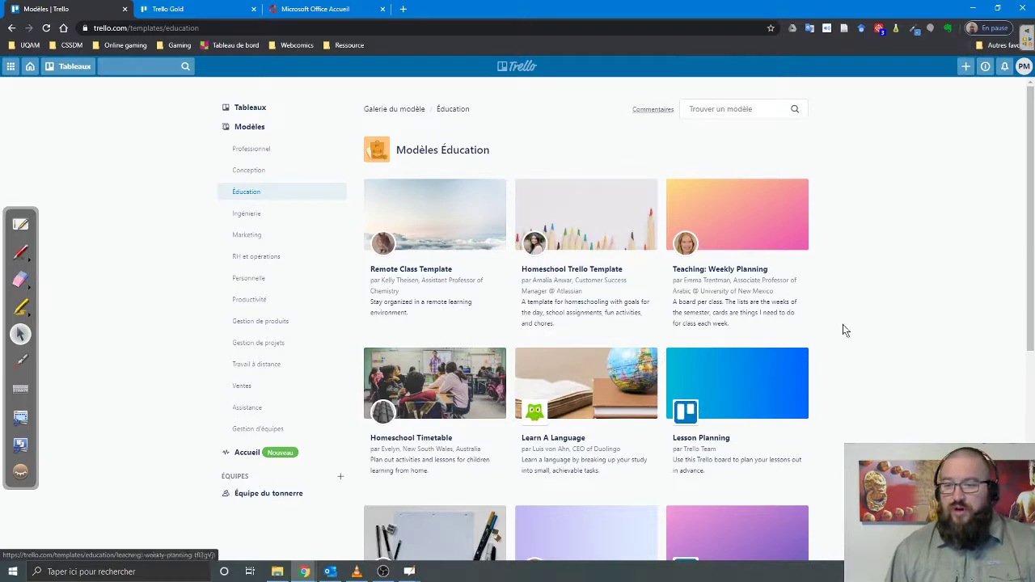
pyautogui.scroll(-2, 861, 331)
pyautogui.scroll(-3, 861, 331)
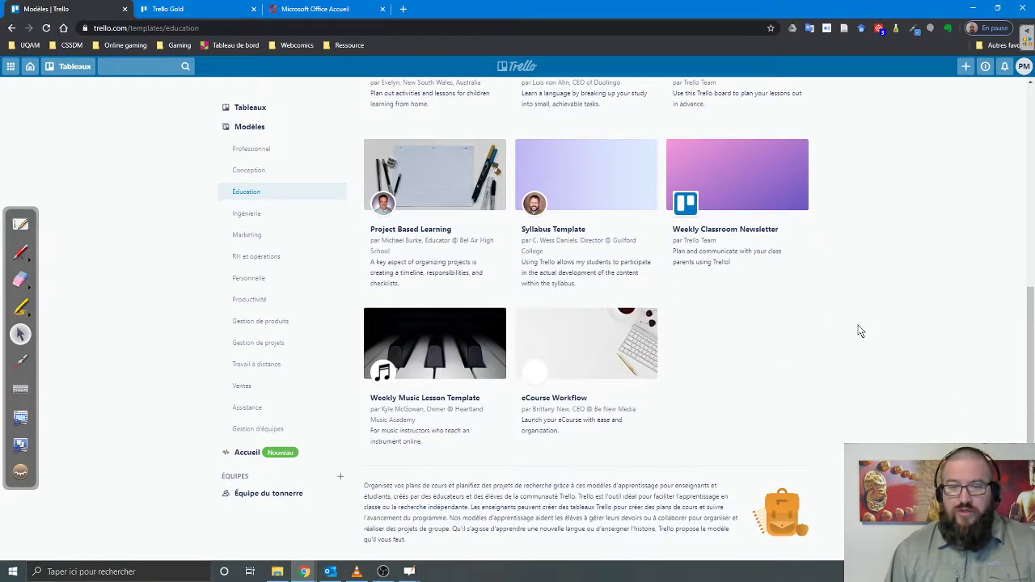
pyautogui.scroll(4, 860, 331)
pyautogui.scroll(1, 861, 331)
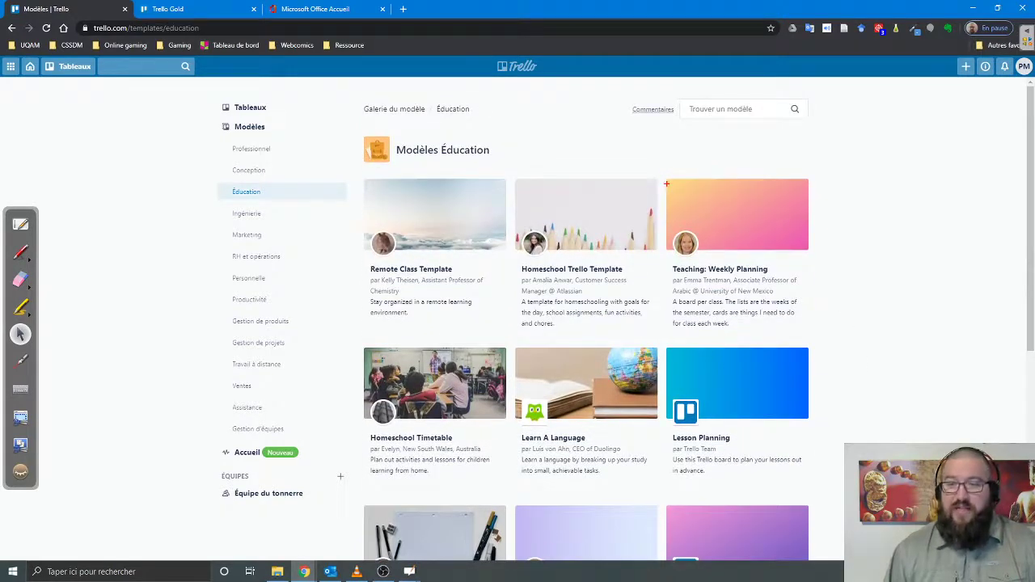
# - Highlight and open the Teaching: Weekly Planning template
pyautogui.moveTo(667, 184)
pyautogui.mouseDown()
pyautogui.moveTo(679, 242)
pyautogui.moveTo(833, 339)
pyautogui.mouseUp()
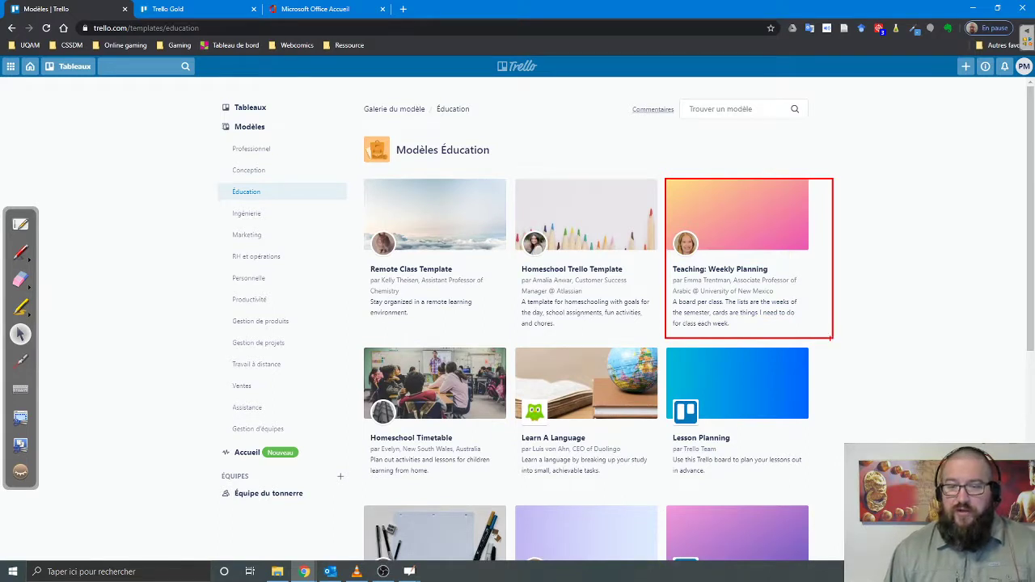
pyautogui.rightClick(829, 338)
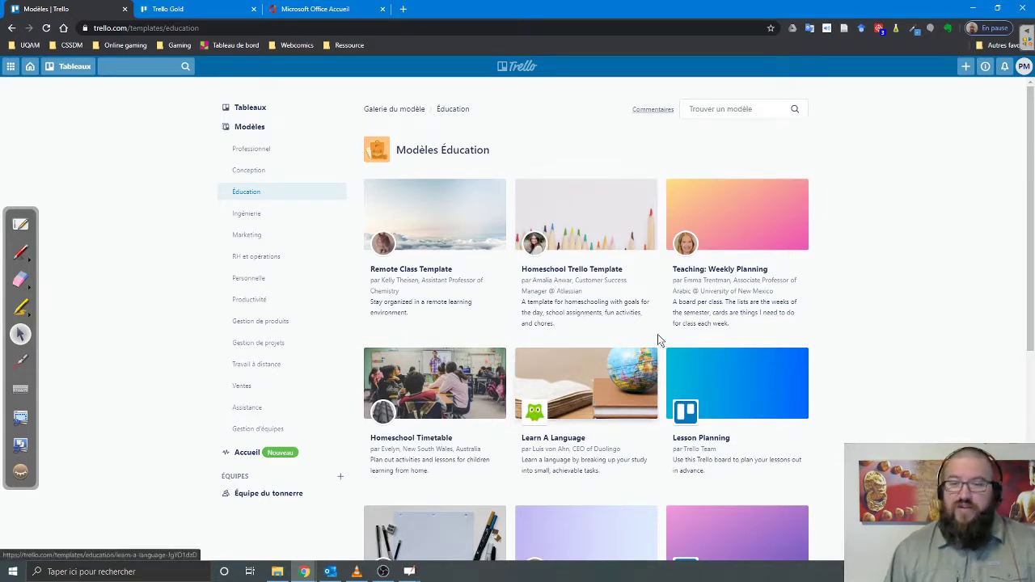
pyautogui.click(722, 275)
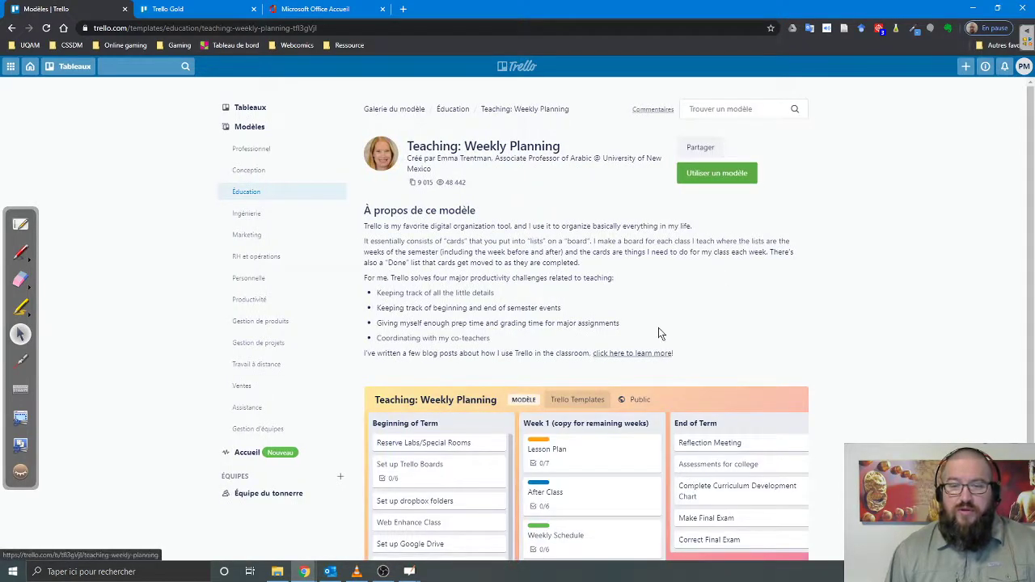
# - Create a board titled 'Semaine' from the template with the team left as (aucun)
pyautogui.scroll(-2, 658, 332)
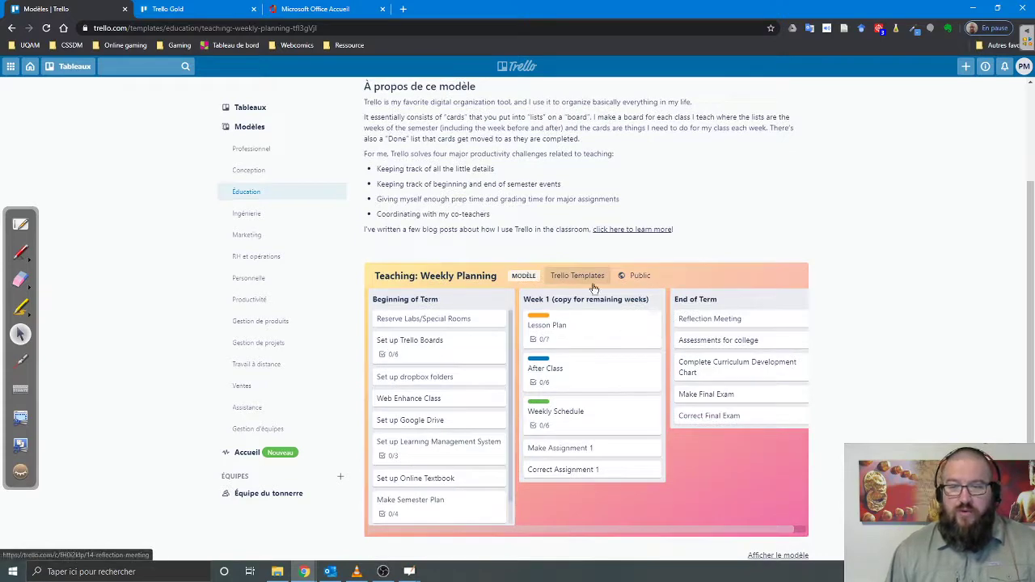
pyautogui.scroll(2, 594, 288)
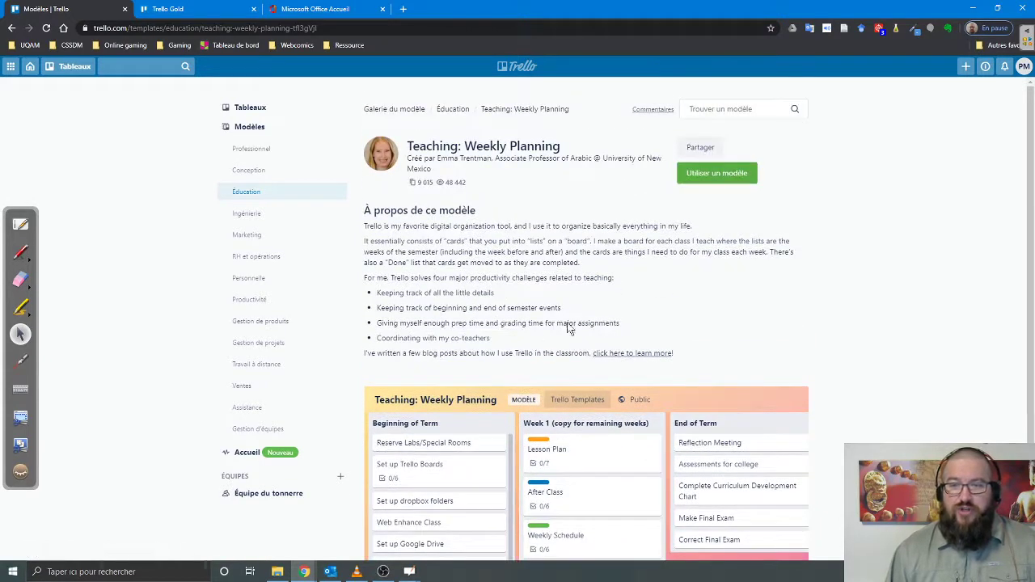
pyautogui.click(722, 176)
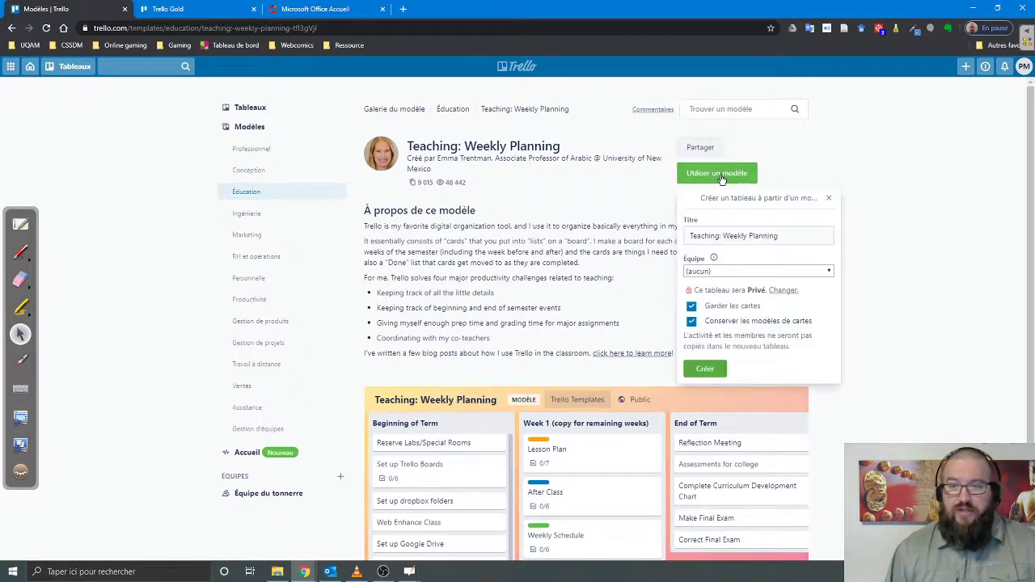
pyautogui.click(790, 235)
pyautogui.write('Se')
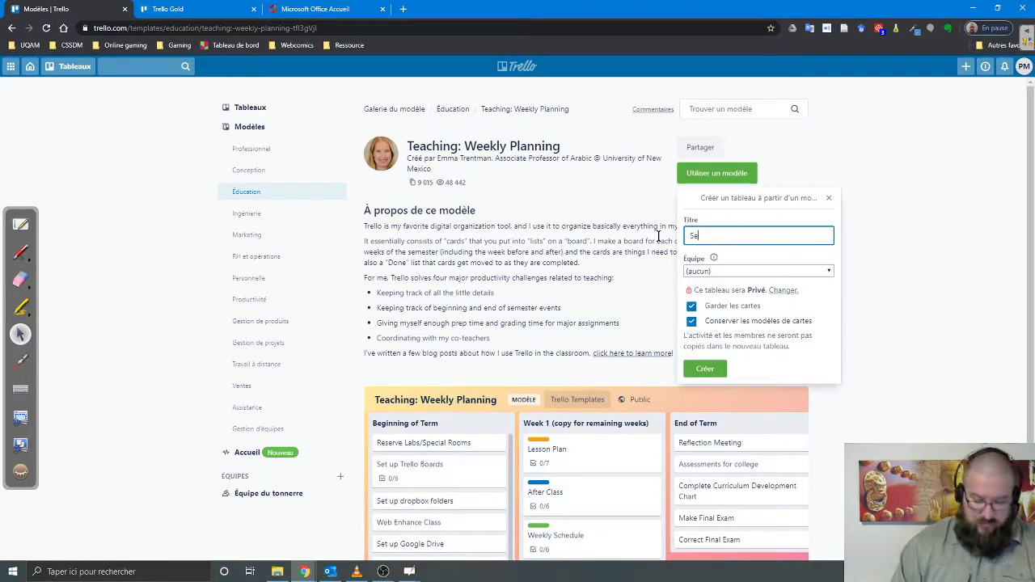
pyautogui.write('maine')
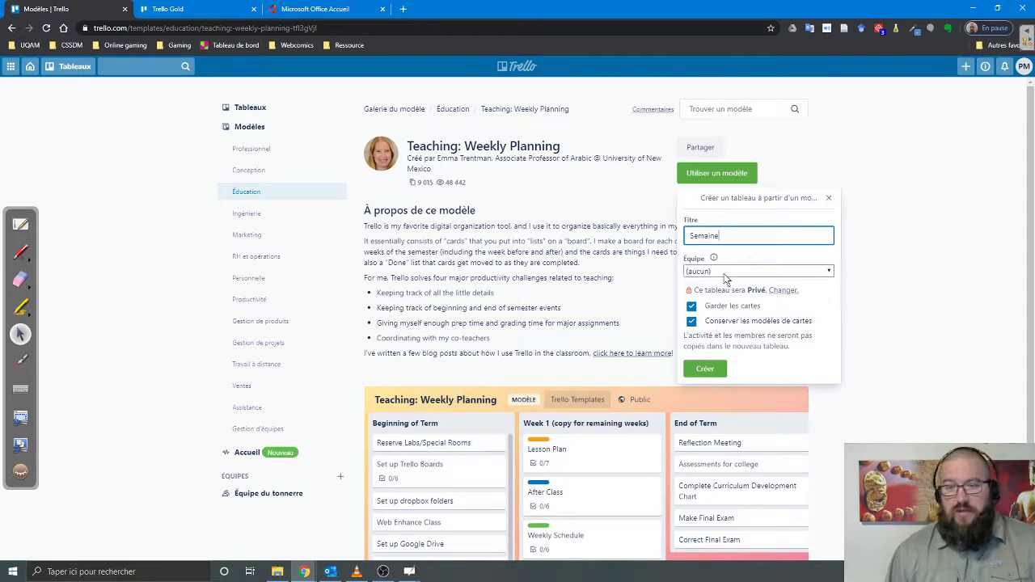
pyautogui.click(725, 273)
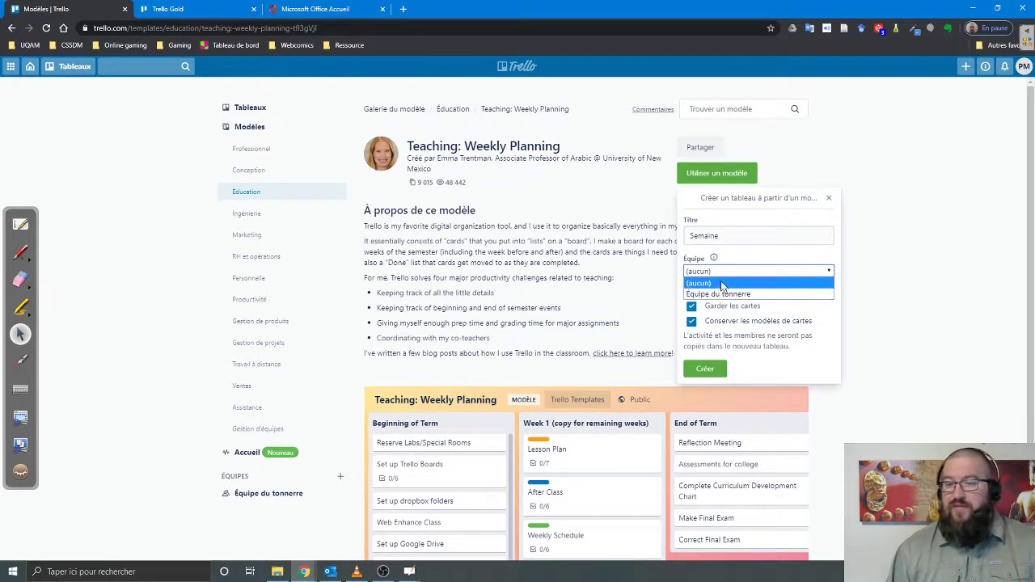
pyautogui.click(745, 254)
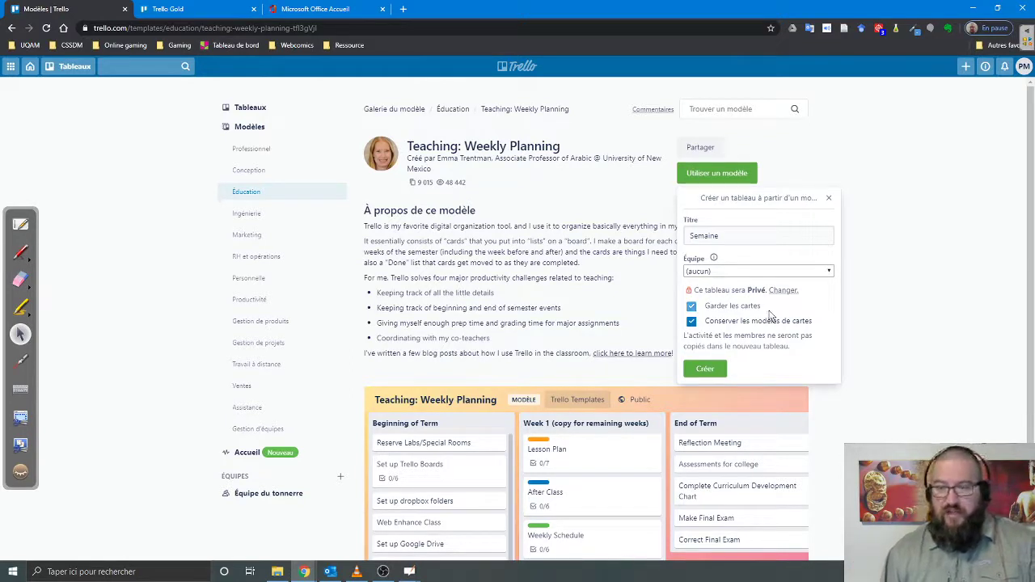
pyautogui.click(705, 369)
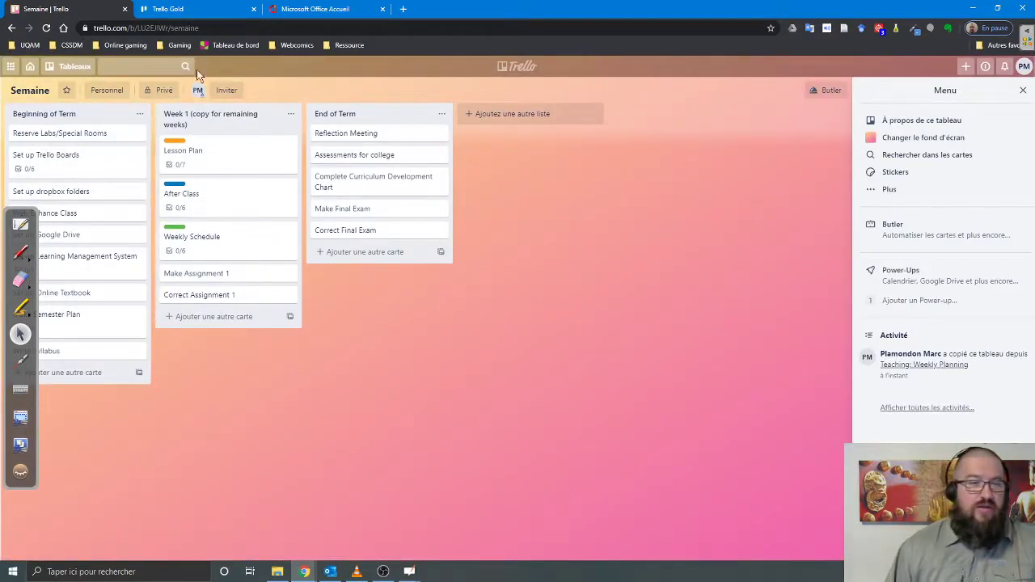
# - Collapse the annotation toolbar, close the board menu, and open the Reserve Labs/Special Rooms card
pyautogui.click(31, 236)
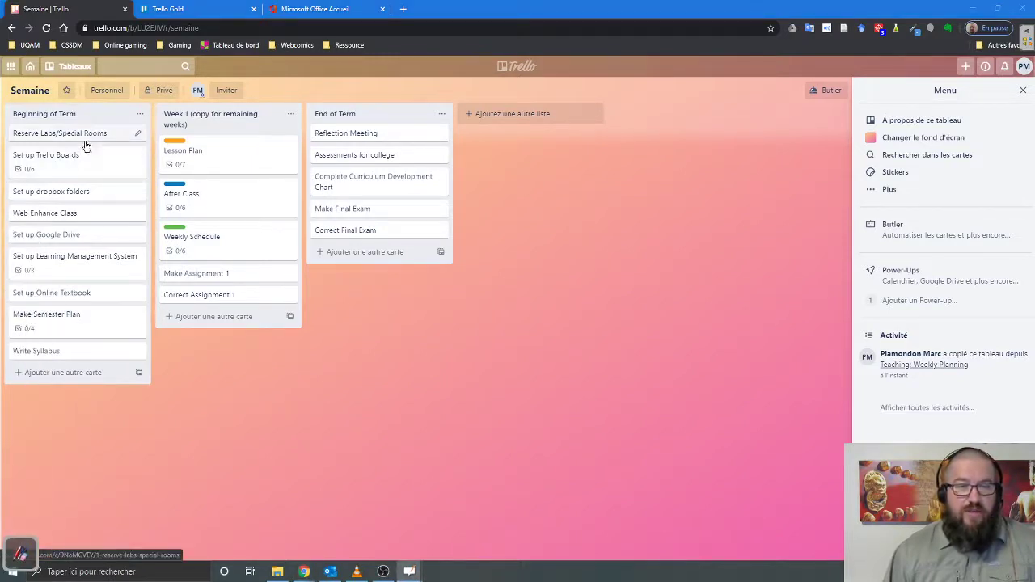
pyautogui.moveTo(83, 136)
pyautogui.mouseDown()
pyautogui.moveTo(92, 150)
pyautogui.moveTo(83, 134)
pyautogui.mouseUp()
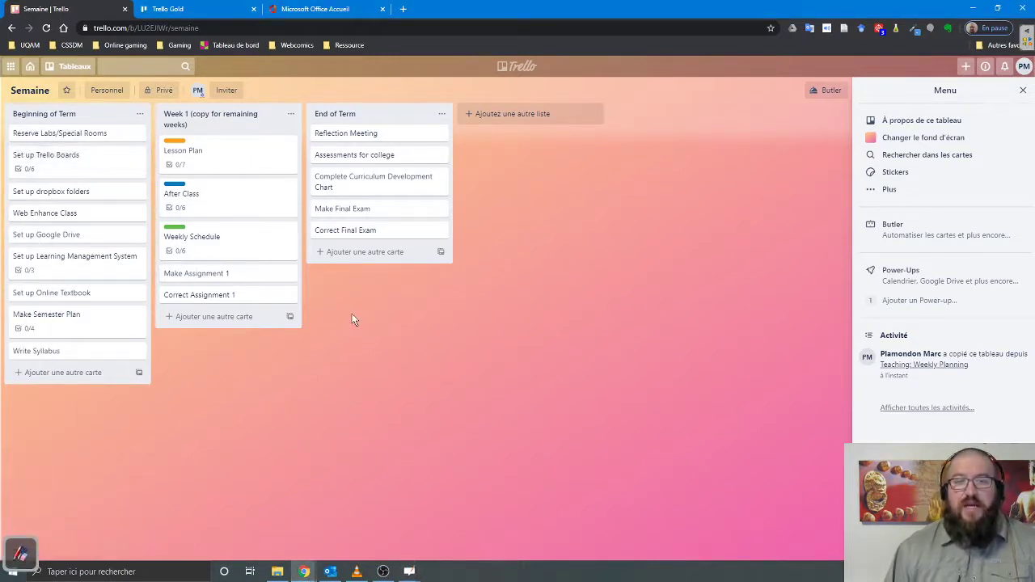
pyautogui.click(1023, 90)
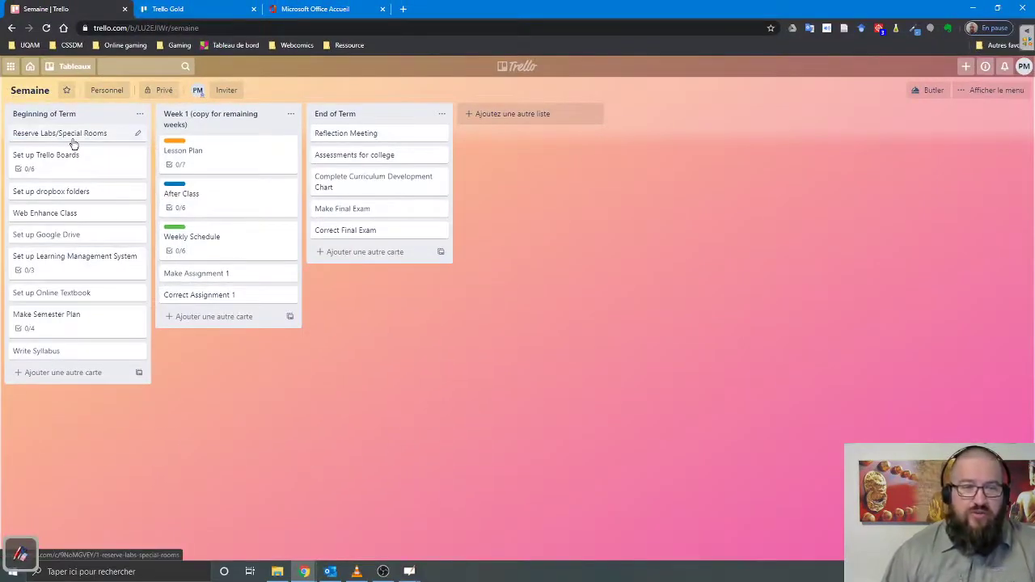
pyautogui.click(72, 134)
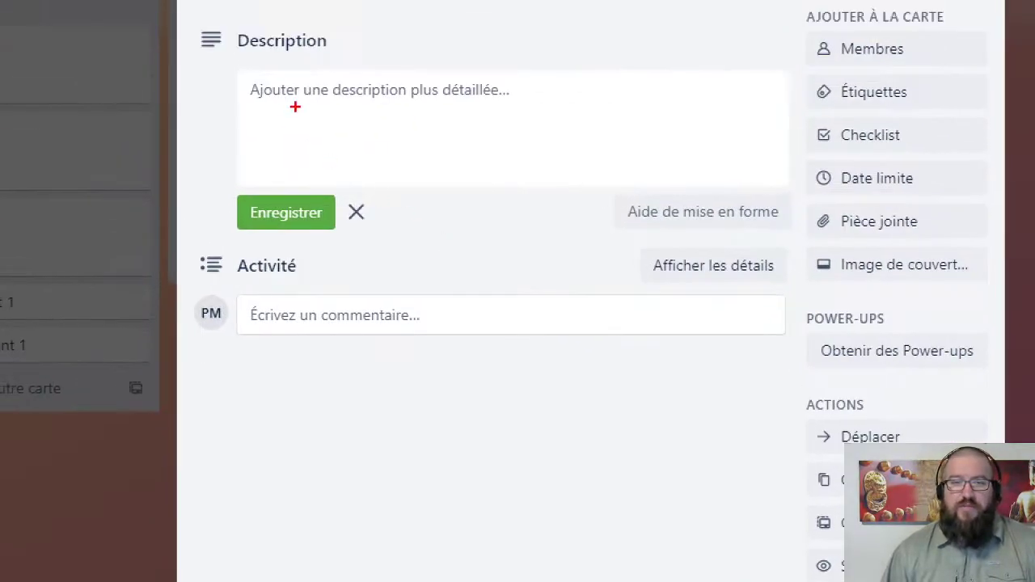
# - Mark the card's description, activity section and add-to-card options, then clear the marks
pyautogui.moveTo(330, 148); pyautogui.dragTo(454, 203)
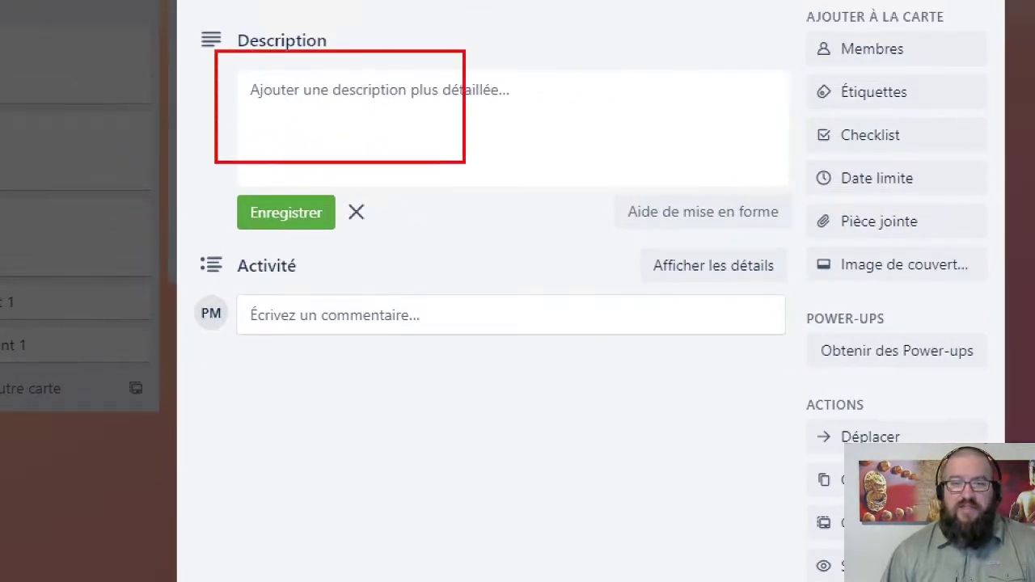
pyautogui.moveTo(465, 162); pyautogui.dragTo(617, 161)
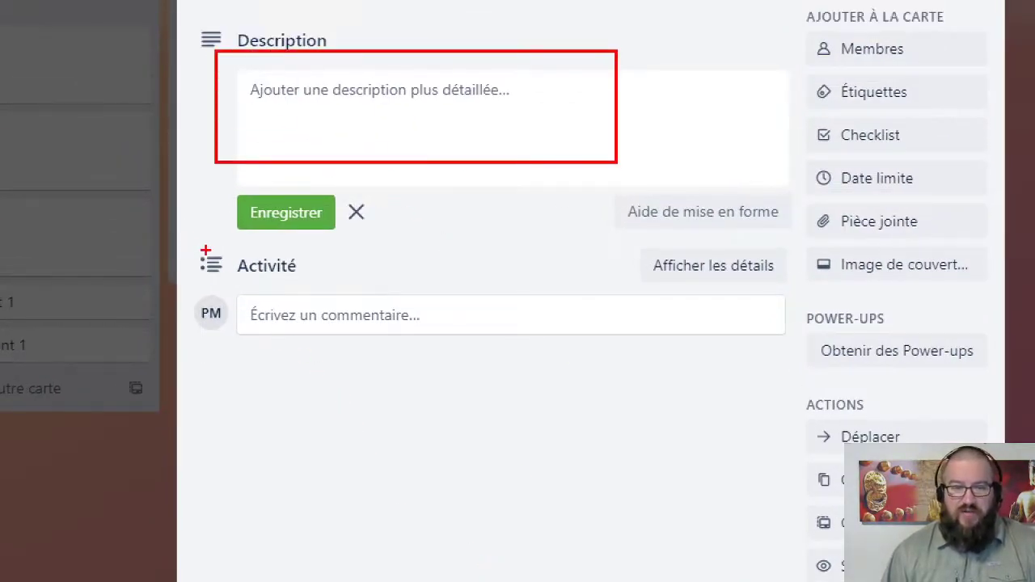
pyautogui.moveTo(194, 244)
pyautogui.mouseDown()
pyautogui.moveTo(238, 284)
pyautogui.moveTo(332, 284)
pyautogui.mouseUp()
pyautogui.moveTo(299, 354); pyautogui.dragTo(303, 442)
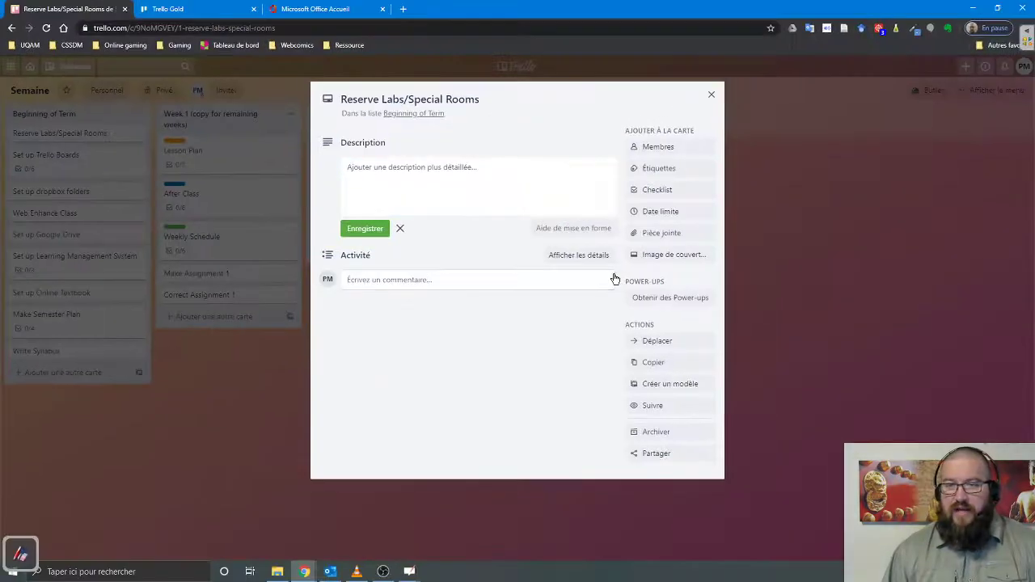
pyautogui.moveTo(613, 119)
pyautogui.mouseDown()
pyautogui.moveTo(644, 207)
pyautogui.moveTo(707, 264)
pyautogui.mouseUp()
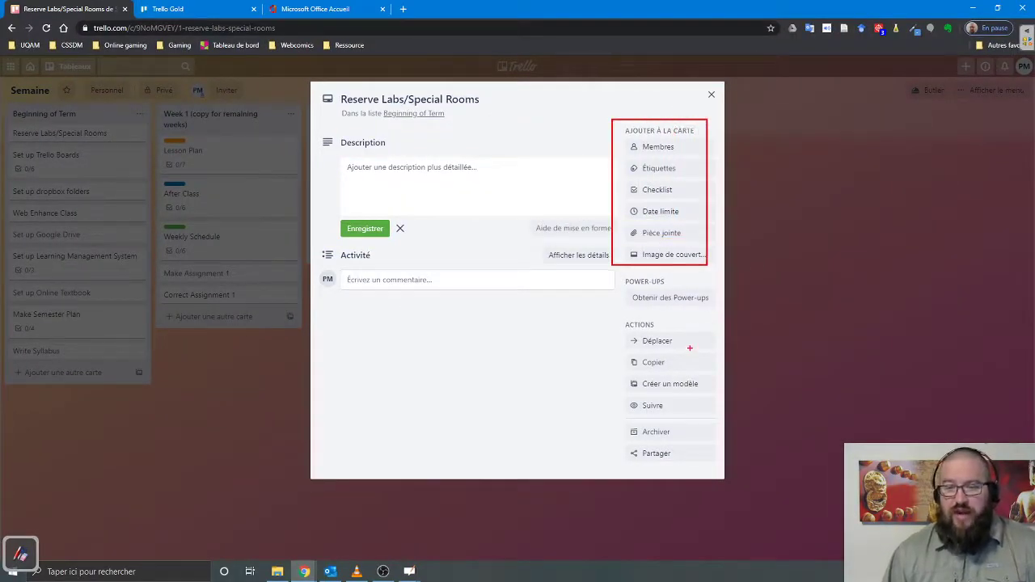
pyautogui.press('Escape')
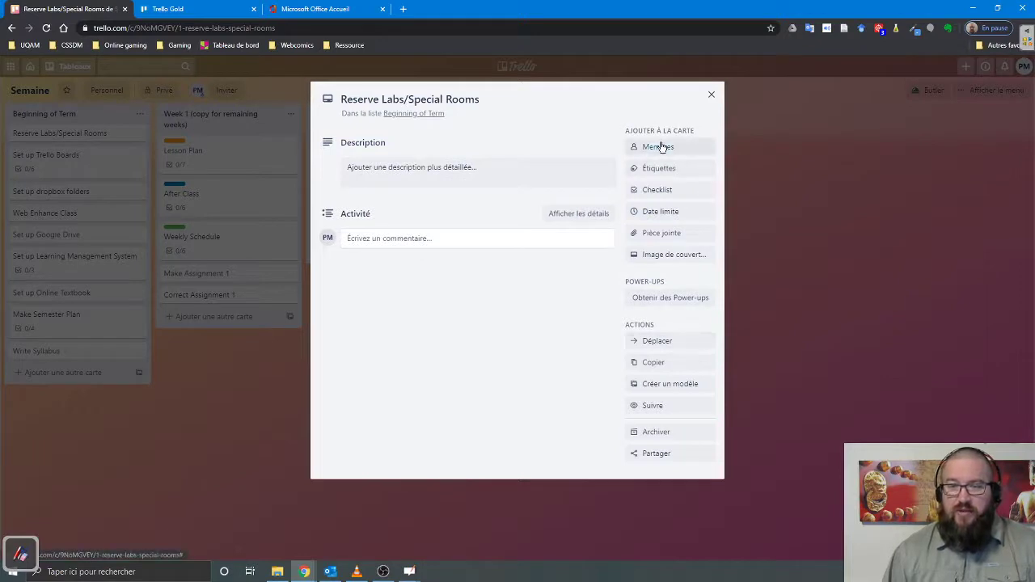
# - Assign the board member and add green, yellow, orange and purple labels to the card
pyautogui.click(660, 147)
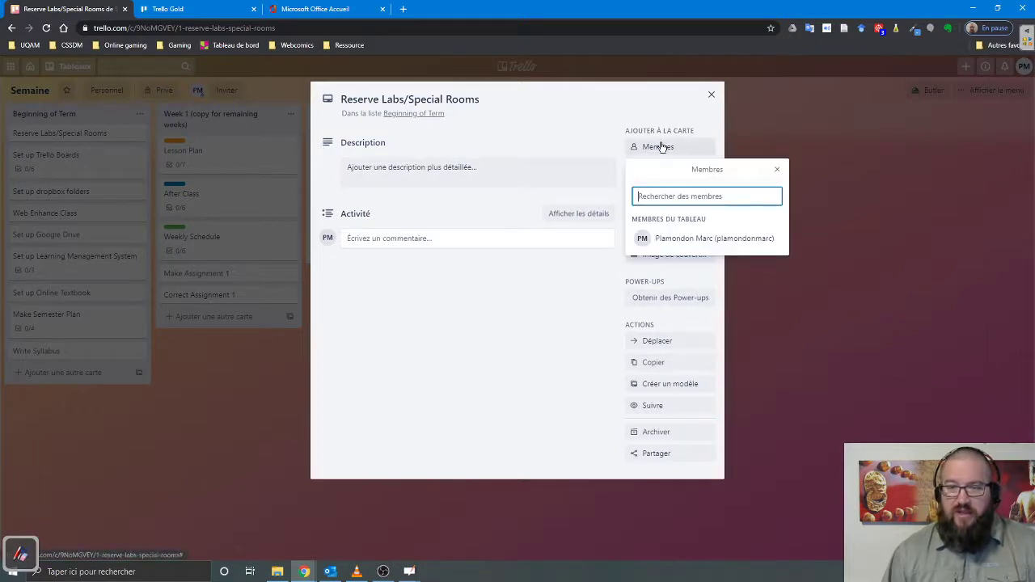
pyautogui.click(682, 239)
pyautogui.click(591, 353)
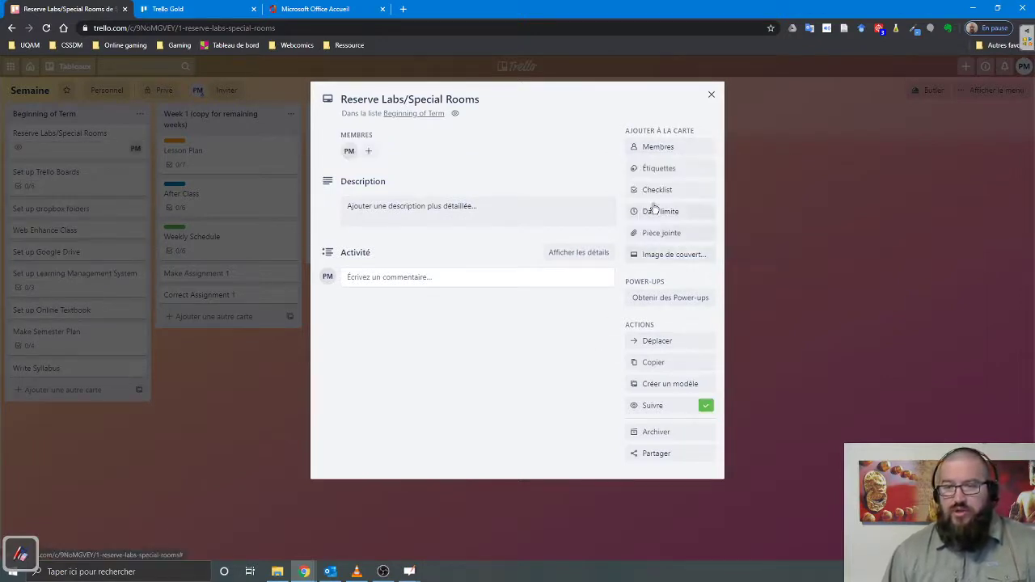
pyautogui.click(653, 168)
pyautogui.click(684, 257)
pyautogui.click(689, 277)
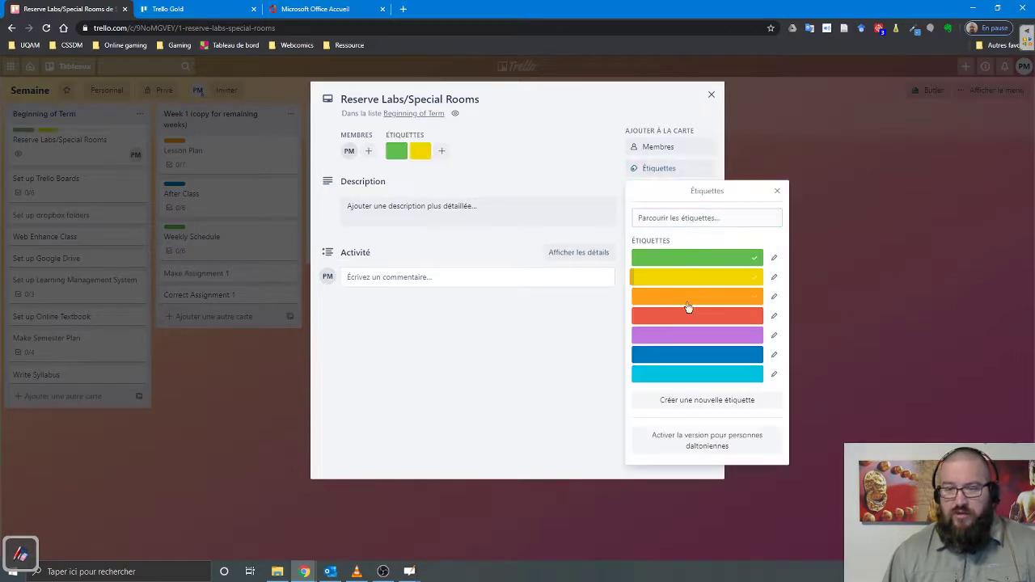
pyautogui.click(689, 297)
pyautogui.click(694, 336)
pyautogui.click(576, 411)
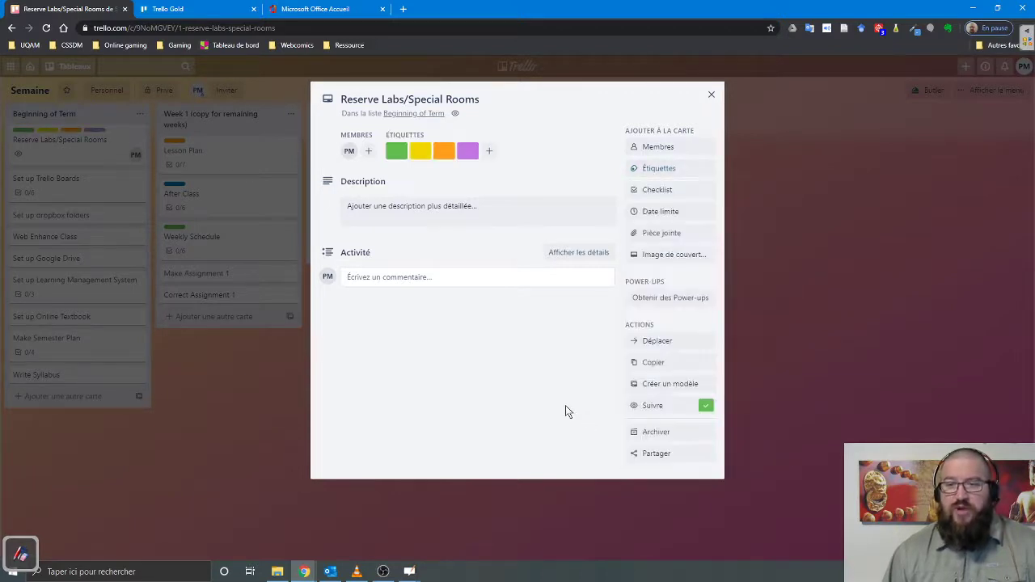
# - Add a 'Chose a faire' checklist with items A, B and C, and tick all three
pyautogui.click(658, 191)
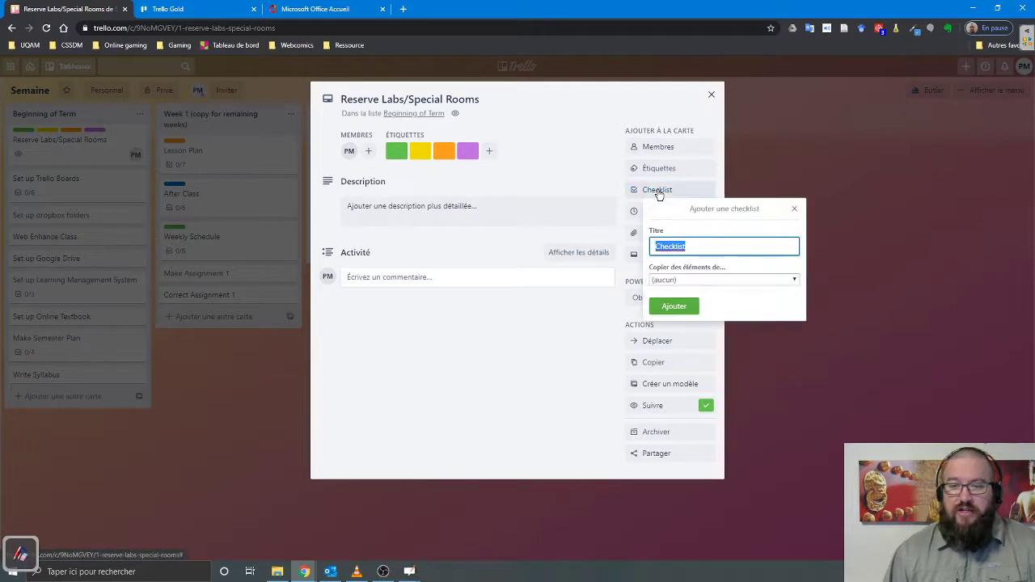
pyautogui.write('C')
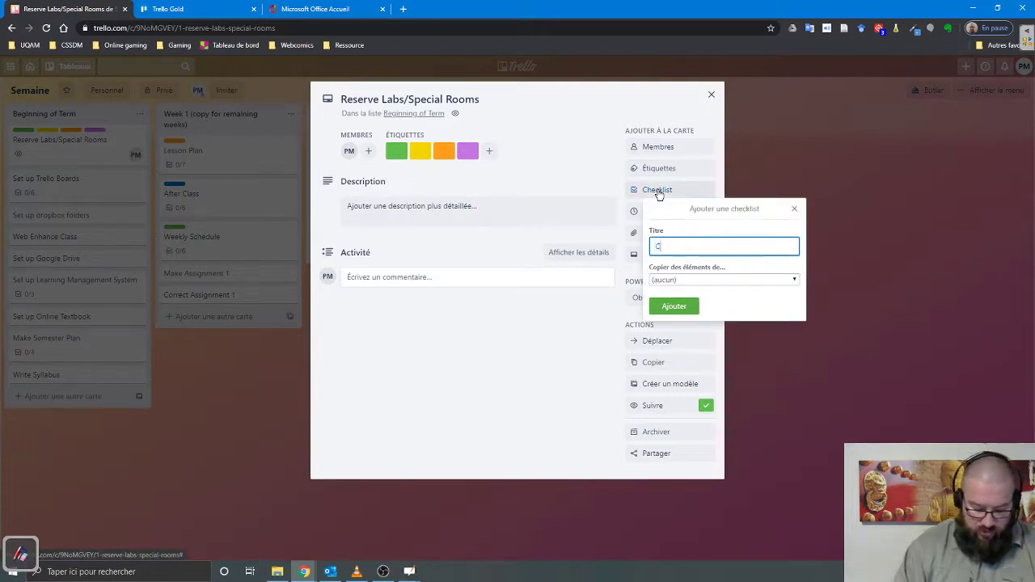
pyautogui.write('hose a faire')
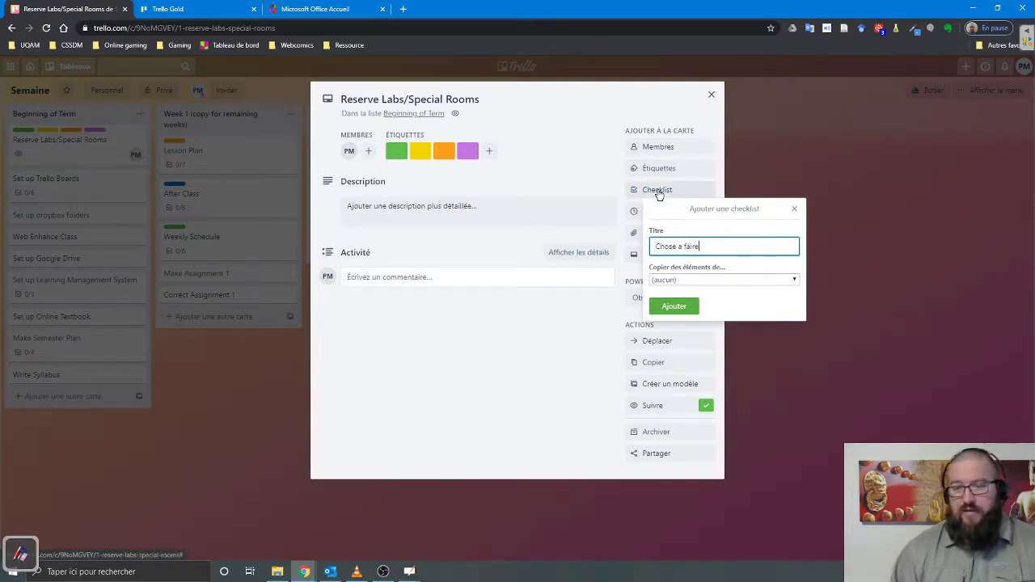
pyautogui.click(674, 306)
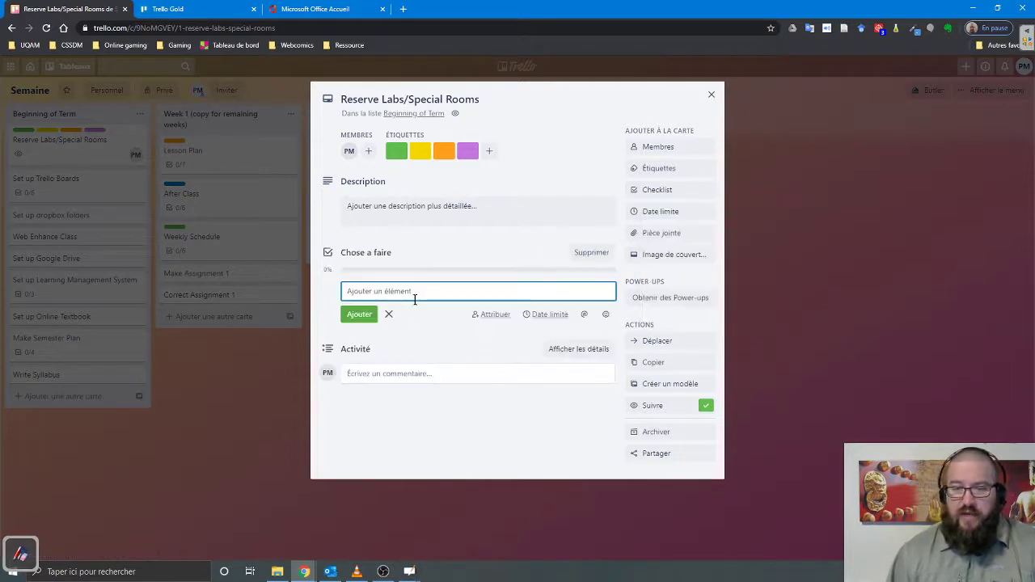
pyautogui.write('A')
pyautogui.press('Return')
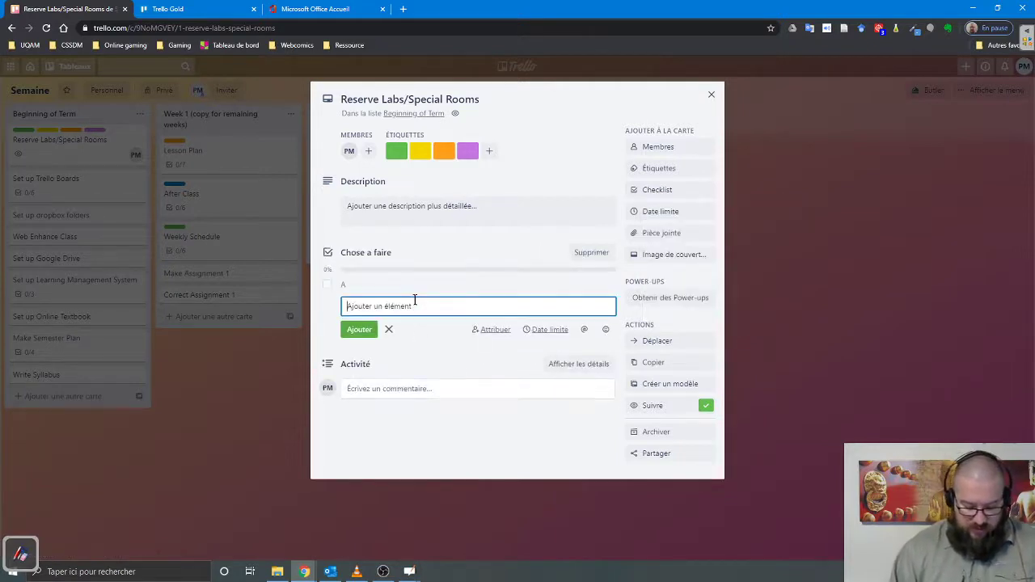
pyautogui.write('B')
pyautogui.press('Return')
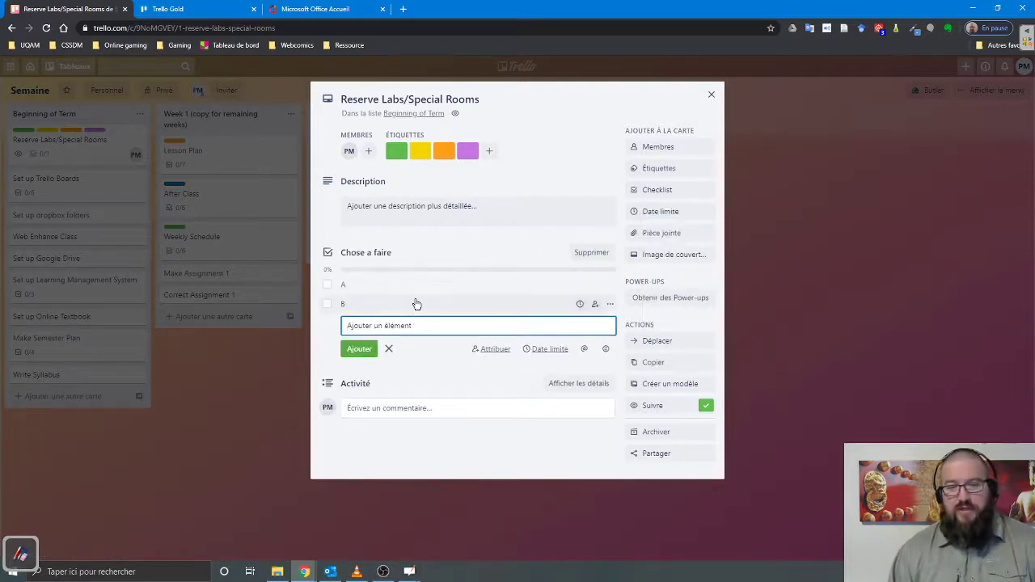
pyautogui.write('C')
pyautogui.press('Return')
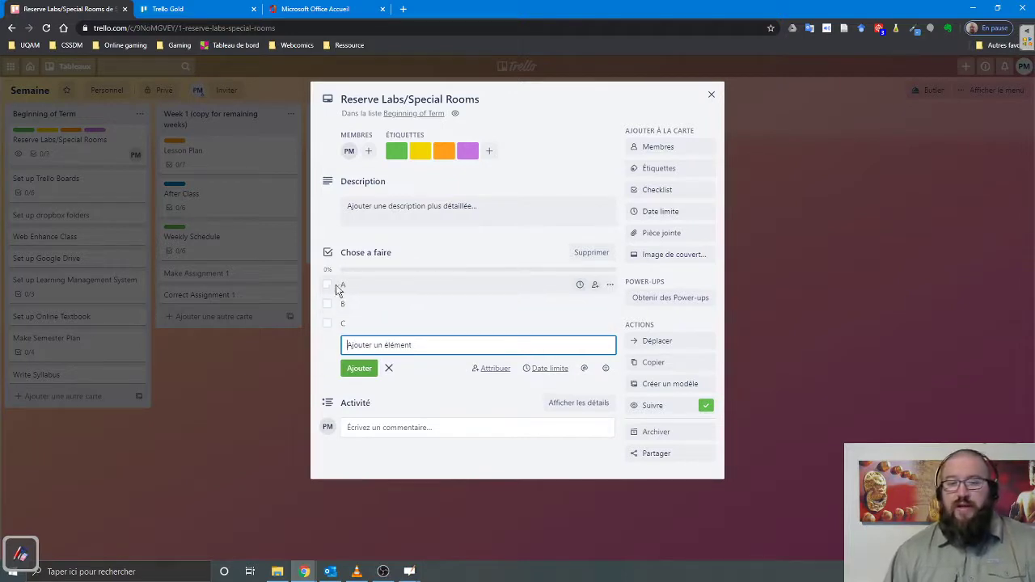
pyautogui.click(328, 286)
pyautogui.click(326, 303)
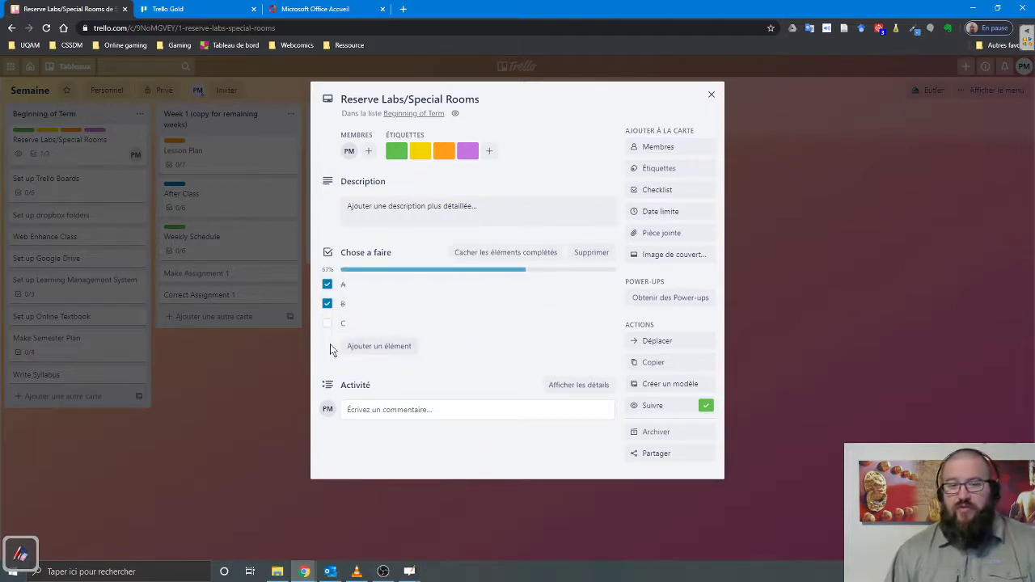
pyautogui.click(327, 323)
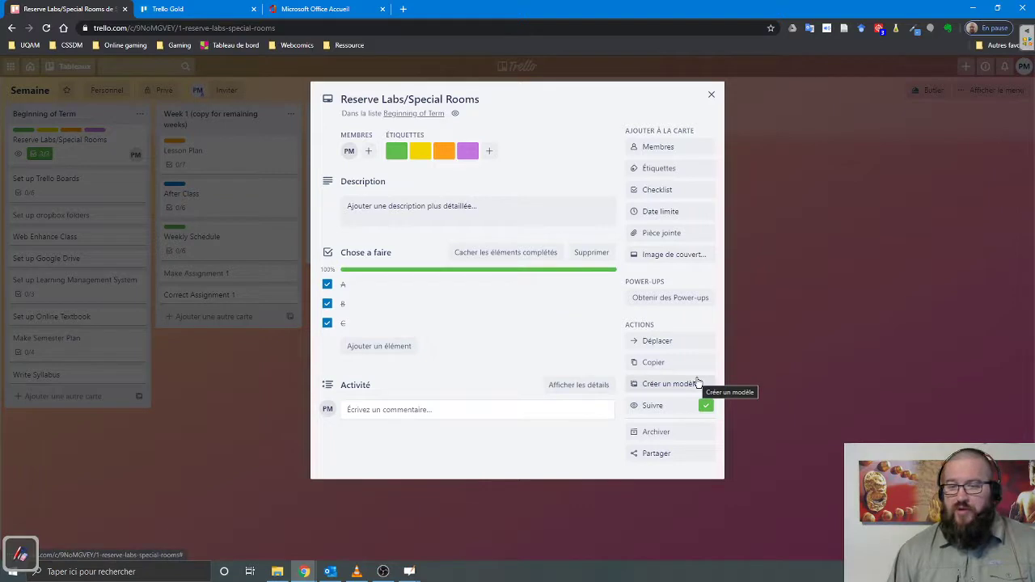
# - Save a due date of Sunday 10/5/2020 at 17:27, and dismiss the attachment options
pyautogui.click(662, 215)
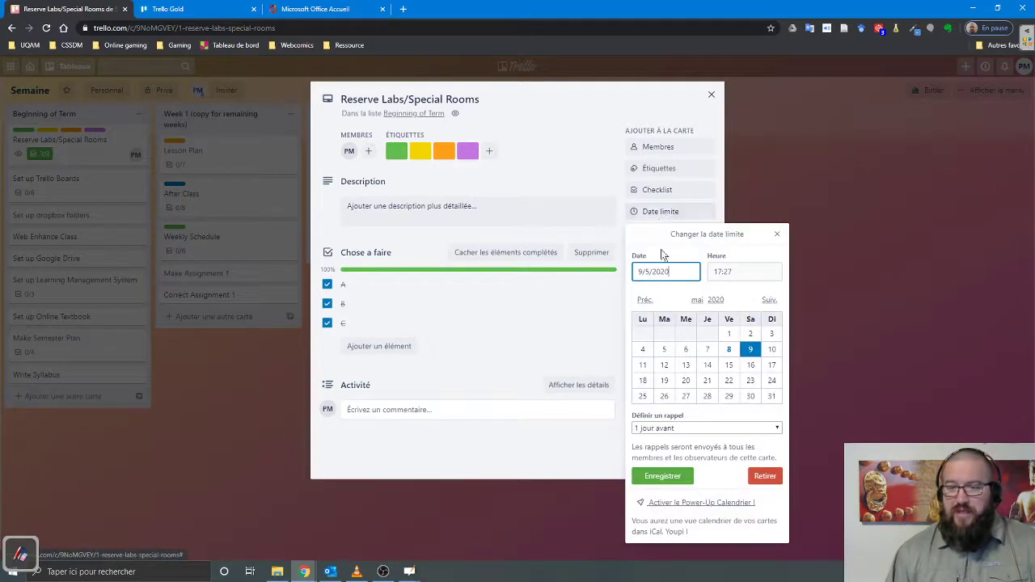
pyautogui.click(684, 477)
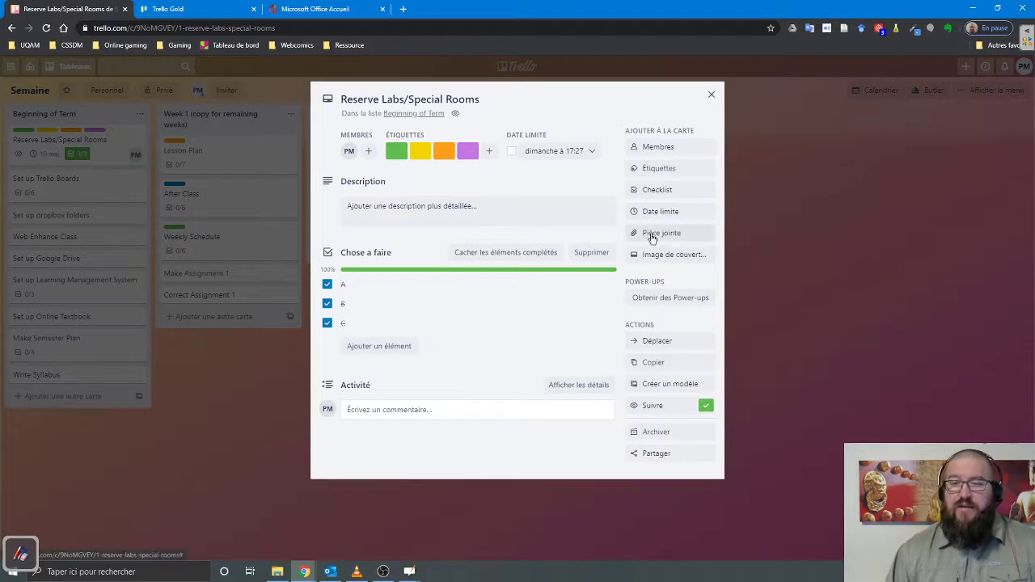
pyautogui.click(652, 236)
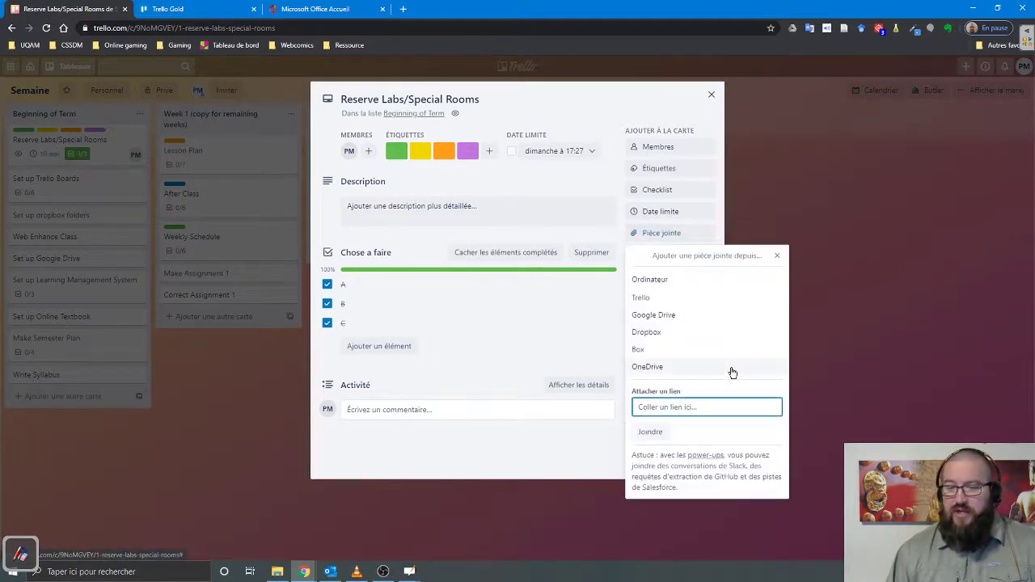
pyautogui.click(569, 303)
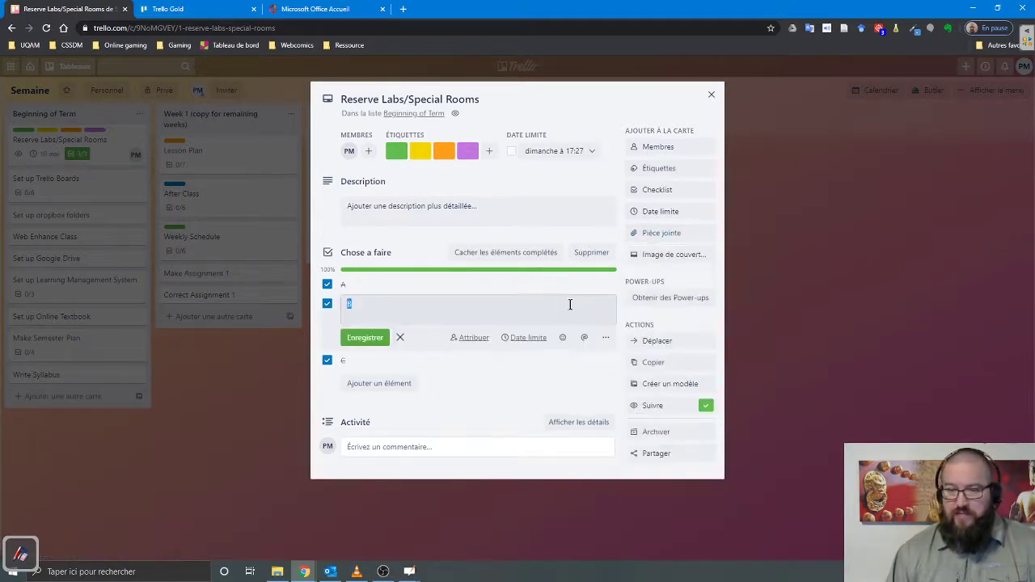
pyautogui.click(526, 445)
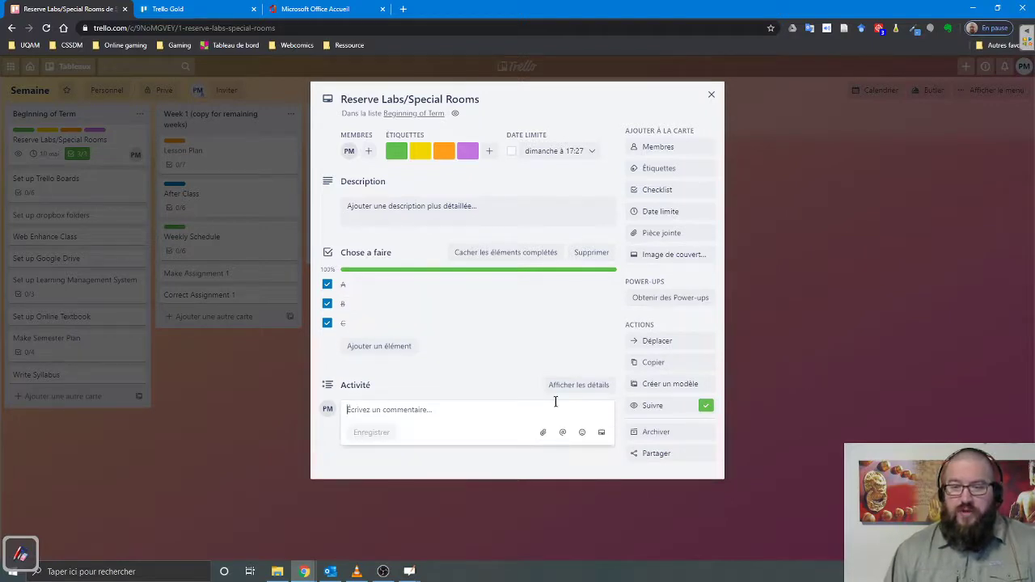
pyautogui.click(655, 308)
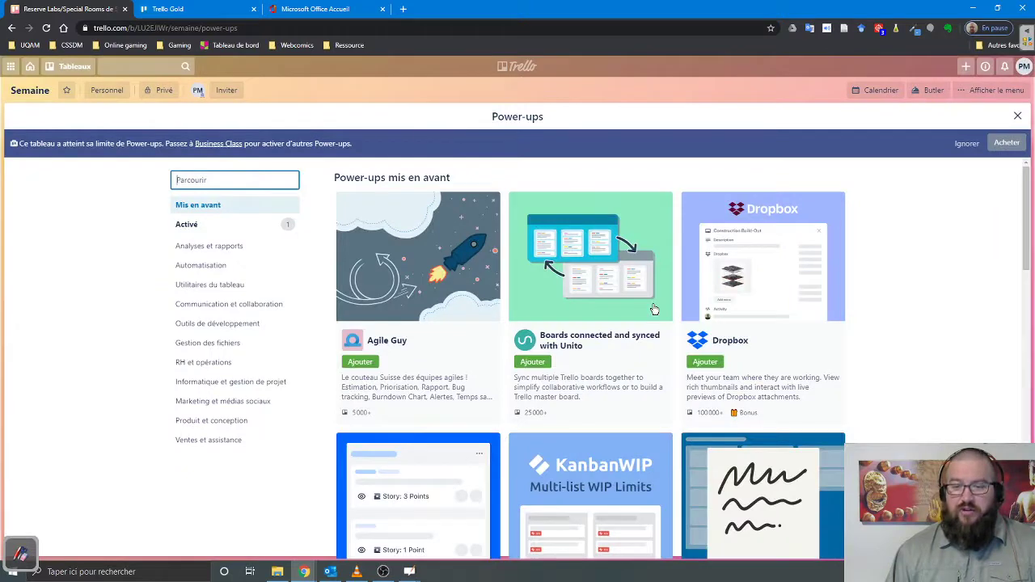
pyautogui.scroll(-2, 686, 385)
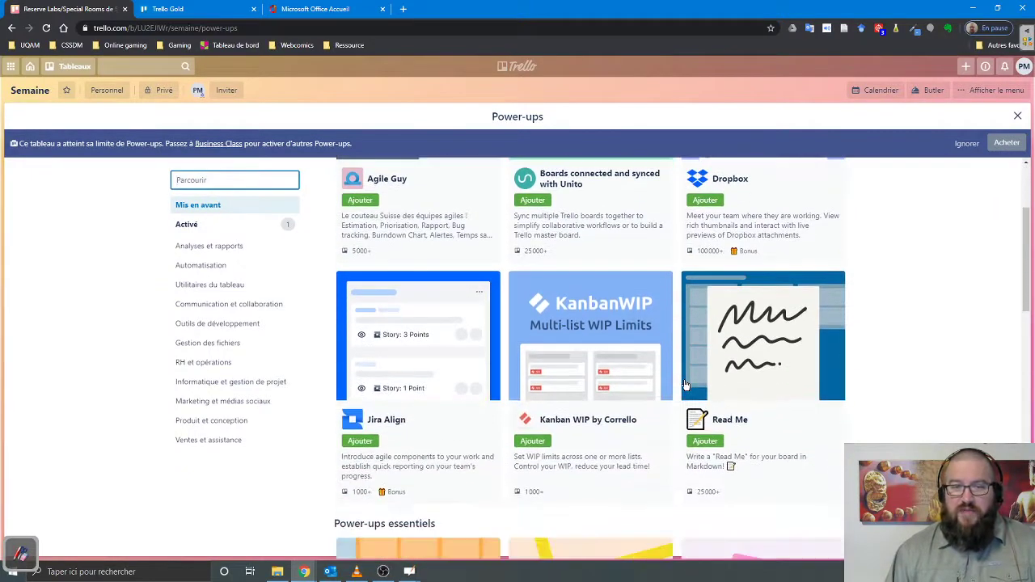
pyautogui.scroll(-1, 686, 385)
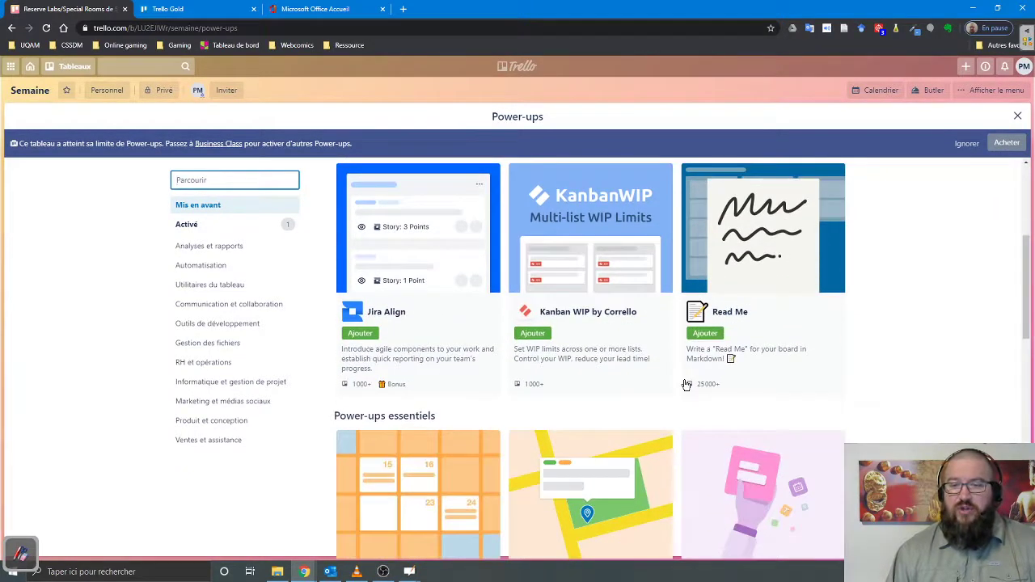
pyautogui.scroll(-2, 686, 385)
pyautogui.scroll(5, 685, 385)
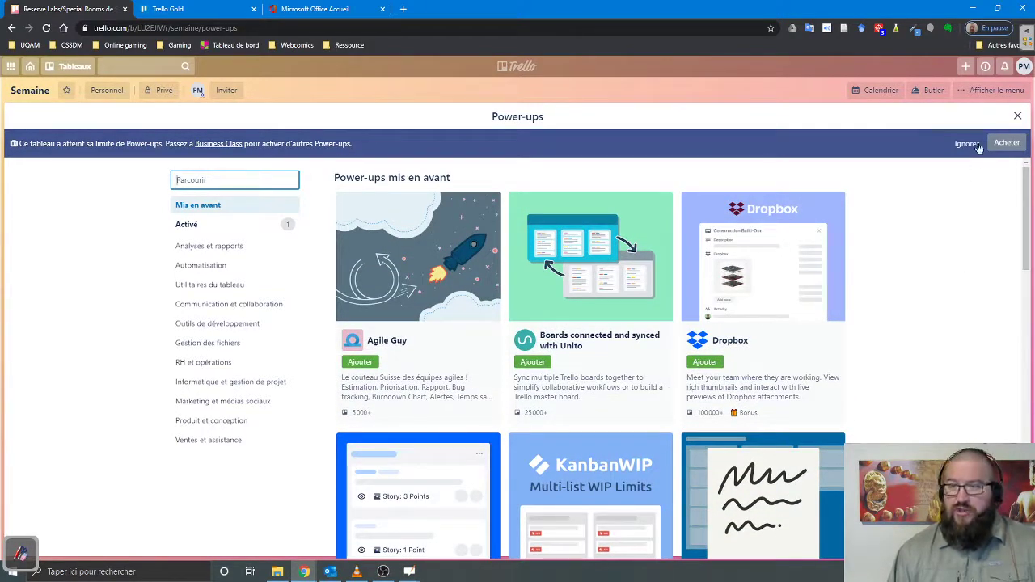
pyautogui.click(1018, 116)
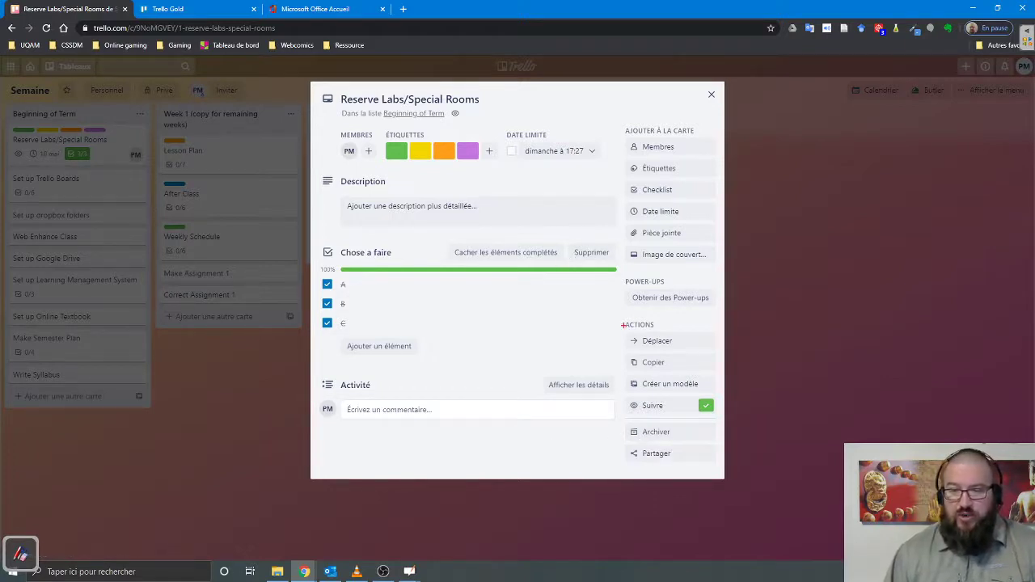
# - Close the Reserve Labs/Special Rooms card details to show the Semaine board again
pyautogui.moveTo(622, 344)
pyautogui.mouseDown()
pyautogui.moveTo(630, 462)
pyautogui.moveTo(702, 458)
pyautogui.mouseUp()
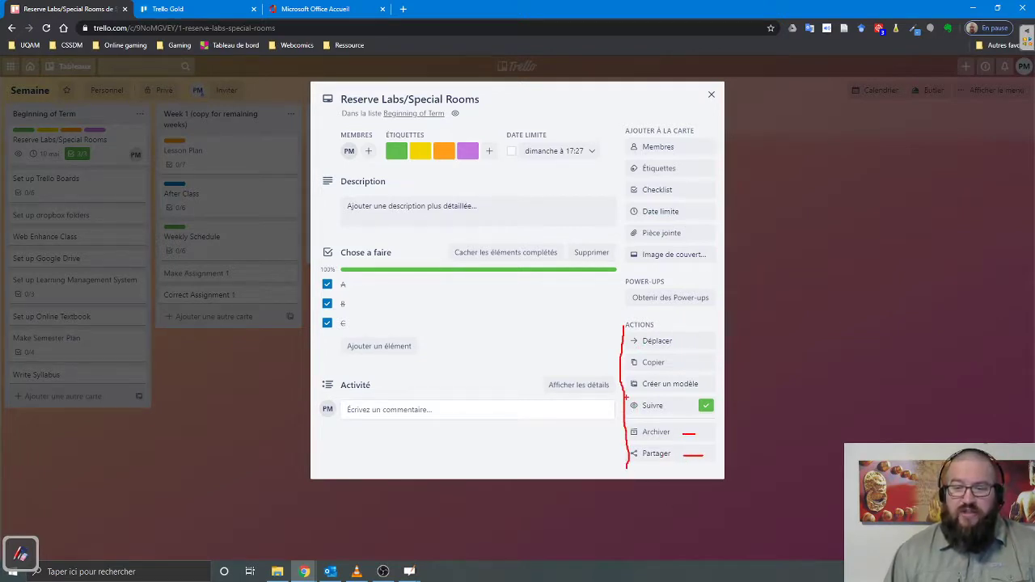
pyautogui.moveTo(626, 397); pyautogui.dragTo(714, 417)
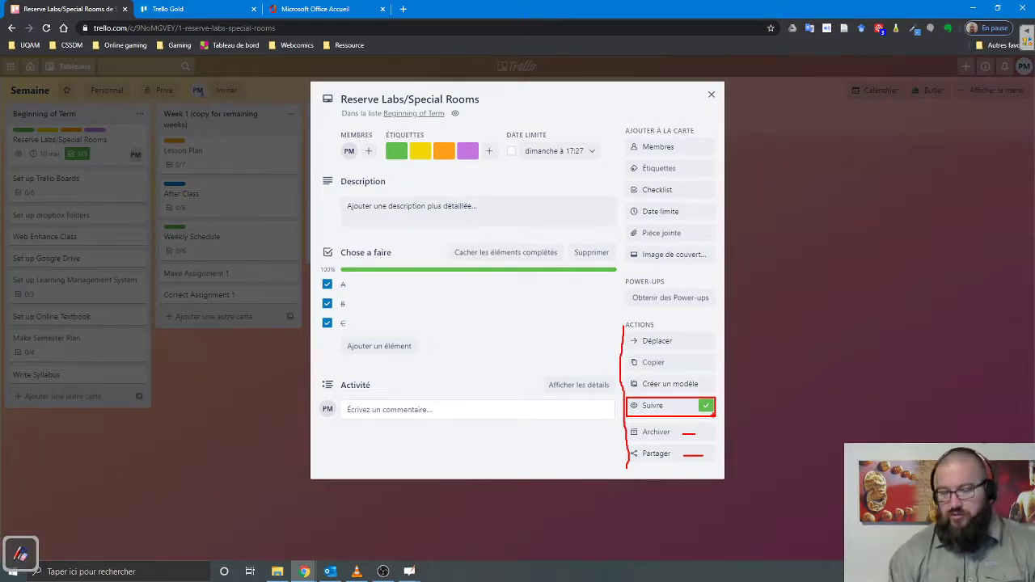
pyautogui.press('Escape')
pyautogui.click(711, 94)
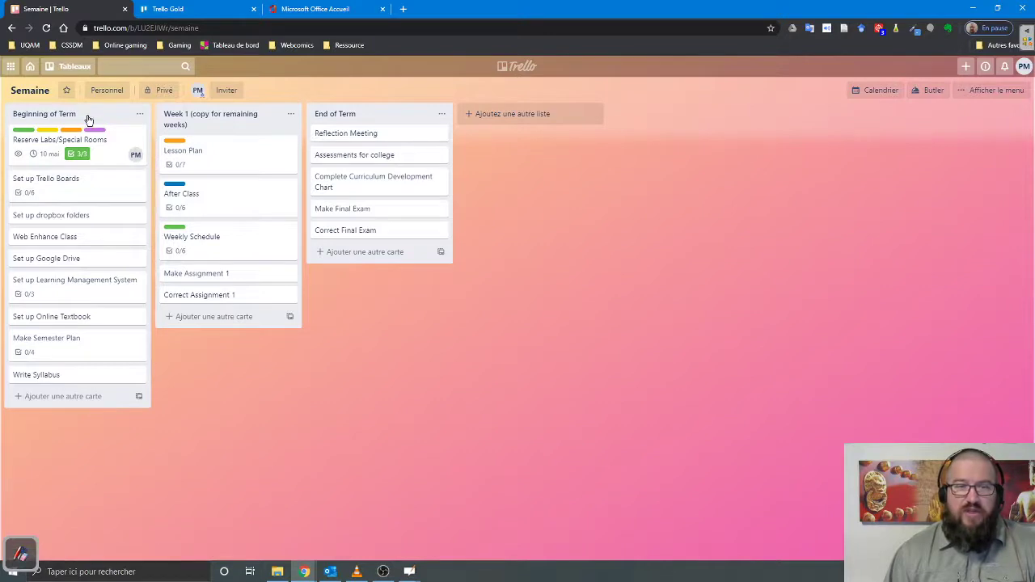
# - Add lists named Lundi, Mardi and Mercredi after End of Term
pyautogui.click(518, 113)
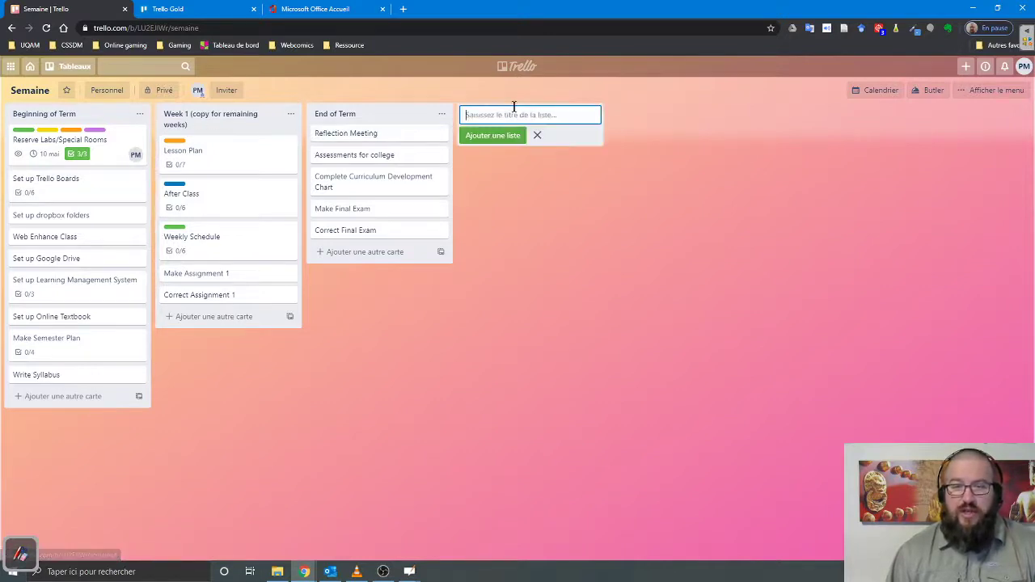
pyautogui.write('Lundi')
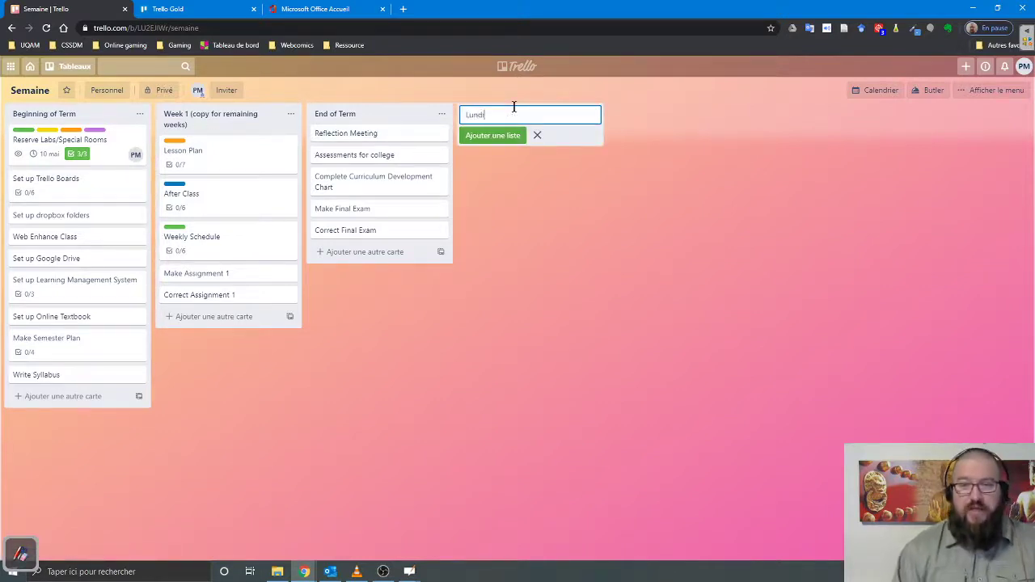
pyautogui.press('Return')
pyautogui.write('Mardi')
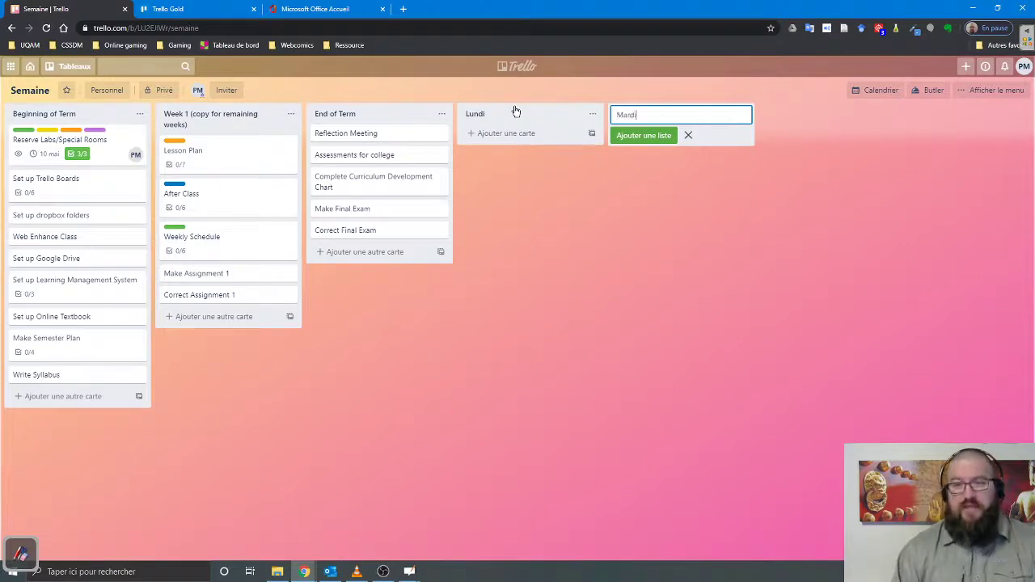
pyautogui.press('Return')
pyautogui.write('Mer')
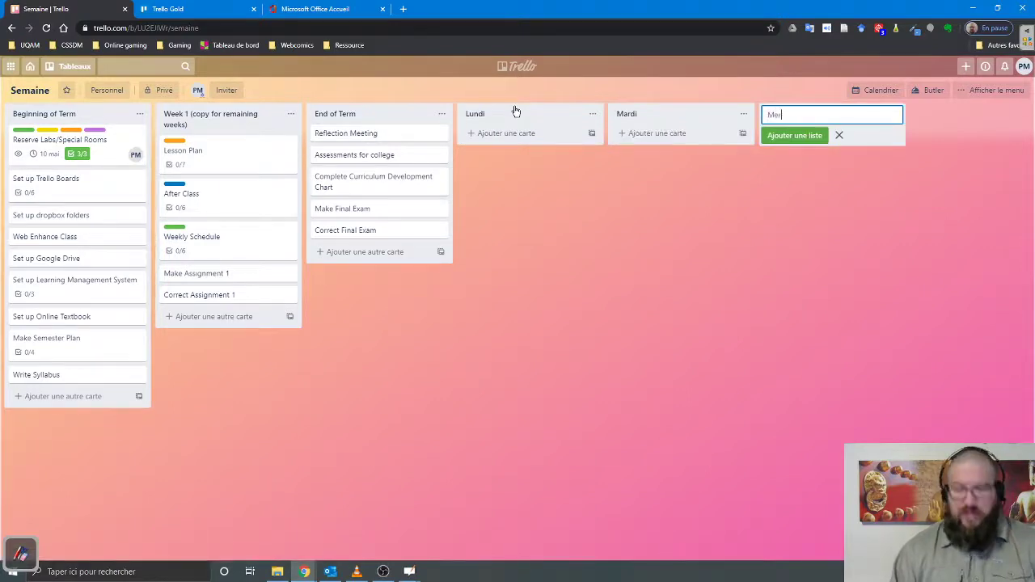
pyautogui.write('credi')
pyautogui.press('Return')
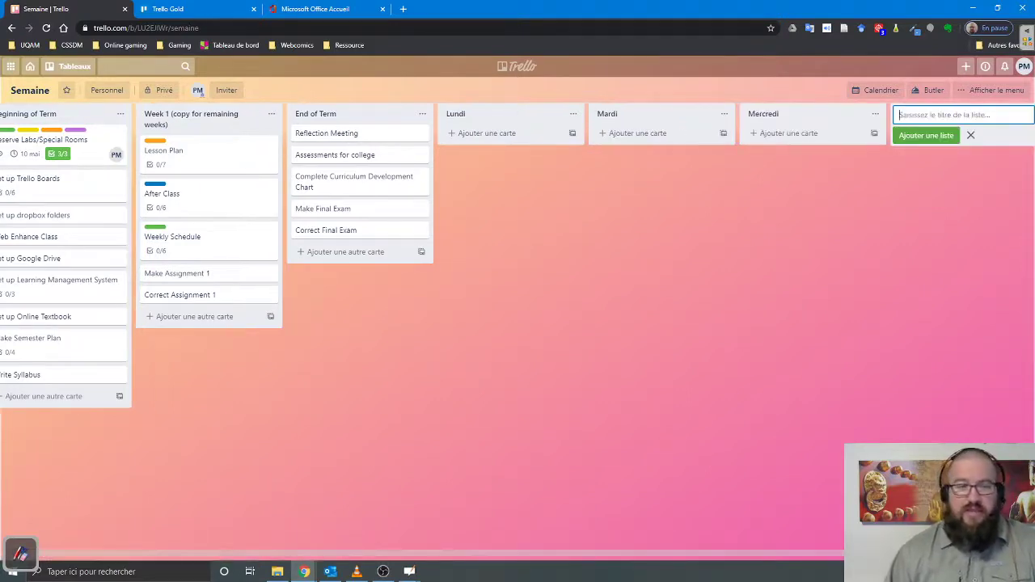
# - Move Set up Trello Boards to Lundi, Set up dropbox folders to Mardi, and three assignment/textbook cards to Mercredi
pyautogui.moveTo(49, 194); pyautogui.dragTo(507, 183)
pyautogui.moveTo(63, 181); pyautogui.dragTo(643, 182)
pyautogui.moveTo(49, 258); pyautogui.dragTo(837, 154)
pyautogui.moveTo(195, 274); pyautogui.dragTo(934, 137)
pyautogui.moveTo(215, 275); pyautogui.dragTo(778, 184)
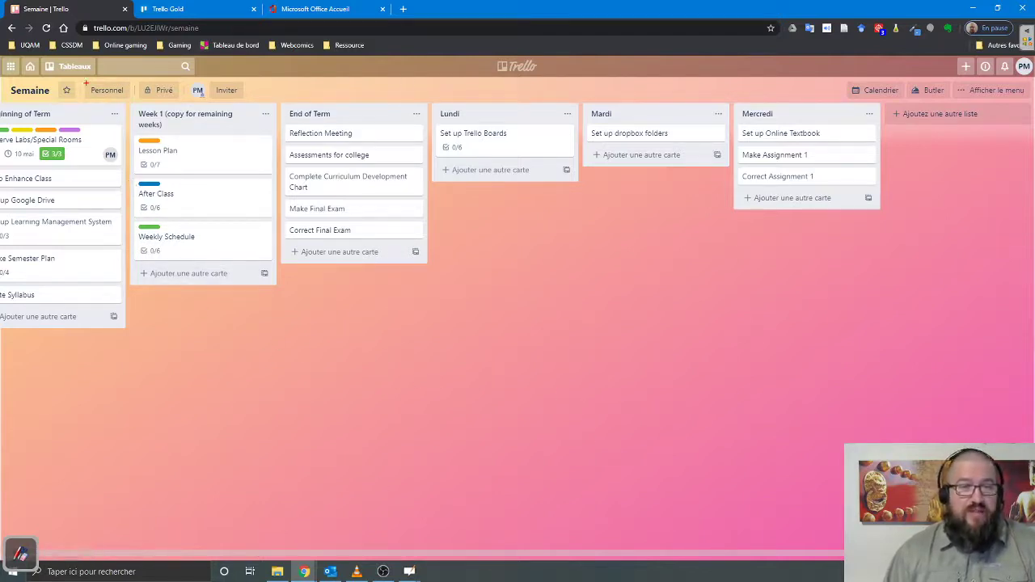
# - Change the board from Personnel to team Équipe du tonnerre, visible to its members
pyautogui.moveTo(85, 81)
pyautogui.mouseDown()
pyautogui.moveTo(92, 95)
pyautogui.moveTo(134, 100)
pyautogui.mouseUp()
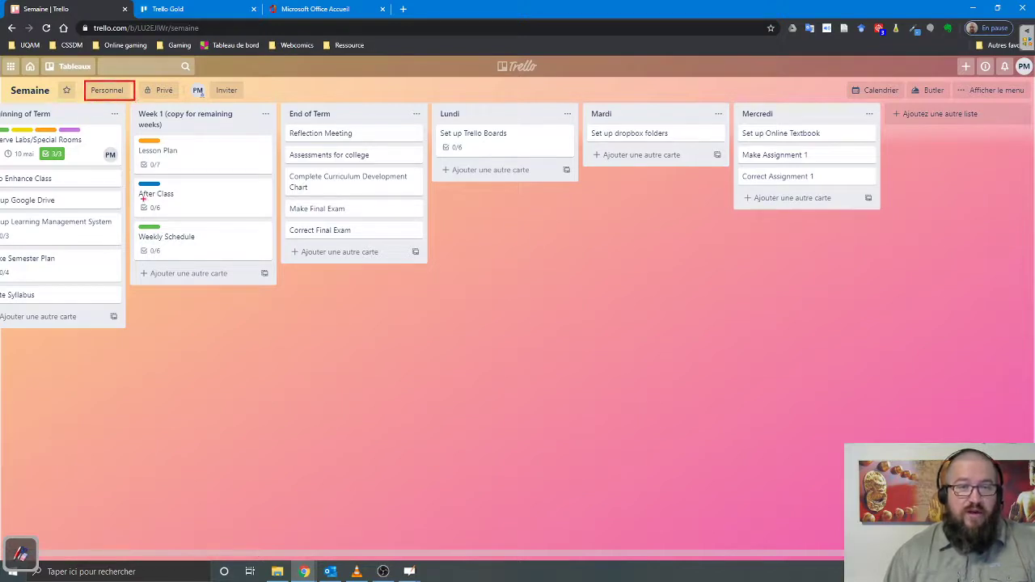
pyautogui.click(107, 90)
pyautogui.click(125, 148)
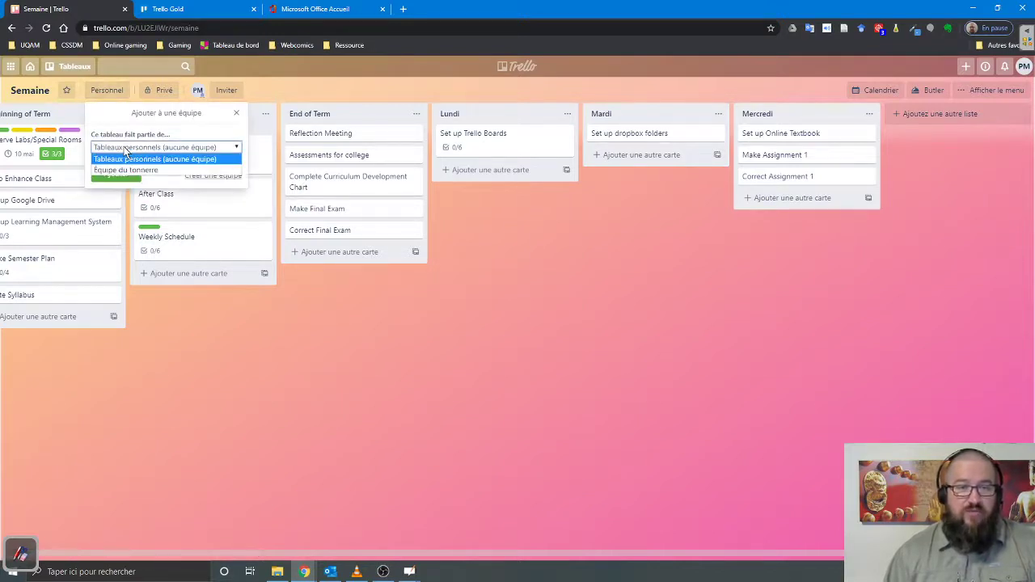
pyautogui.click(126, 171)
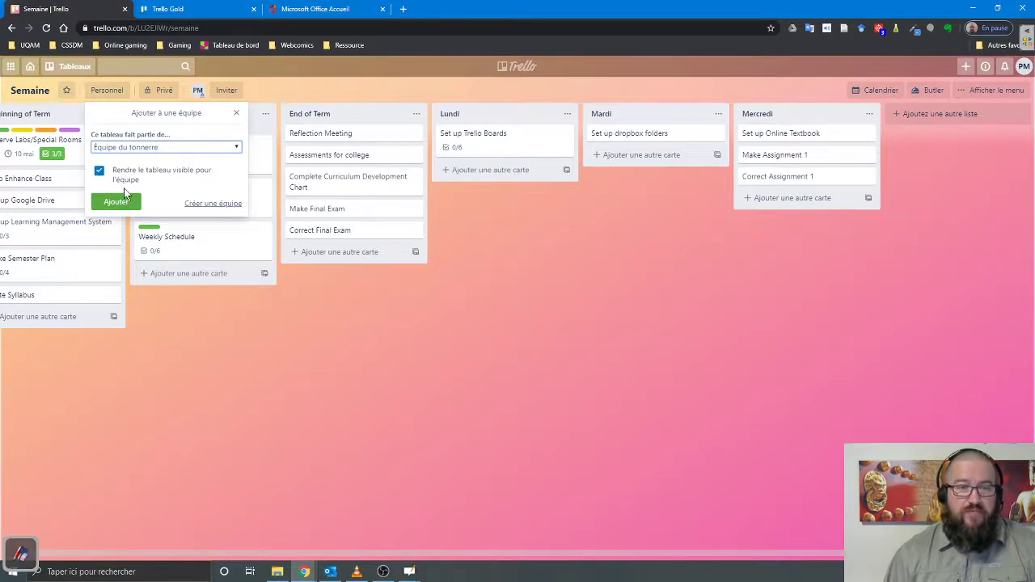
pyautogui.click(121, 199)
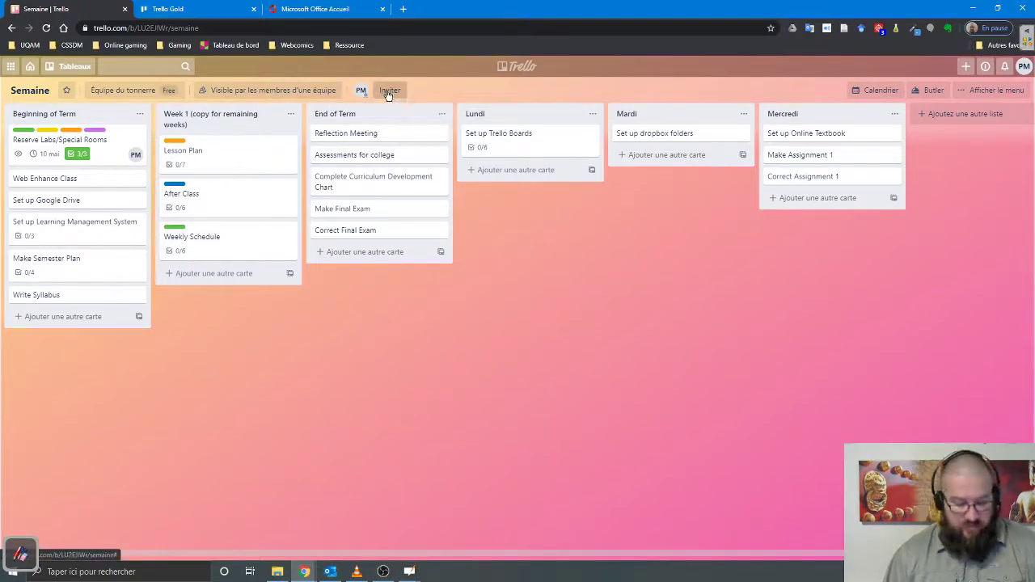
# - Create and copy the Semaine board's invite link, then switch to the other browser window
pyautogui.moveTo(374, 81); pyautogui.dragTo(410, 99)
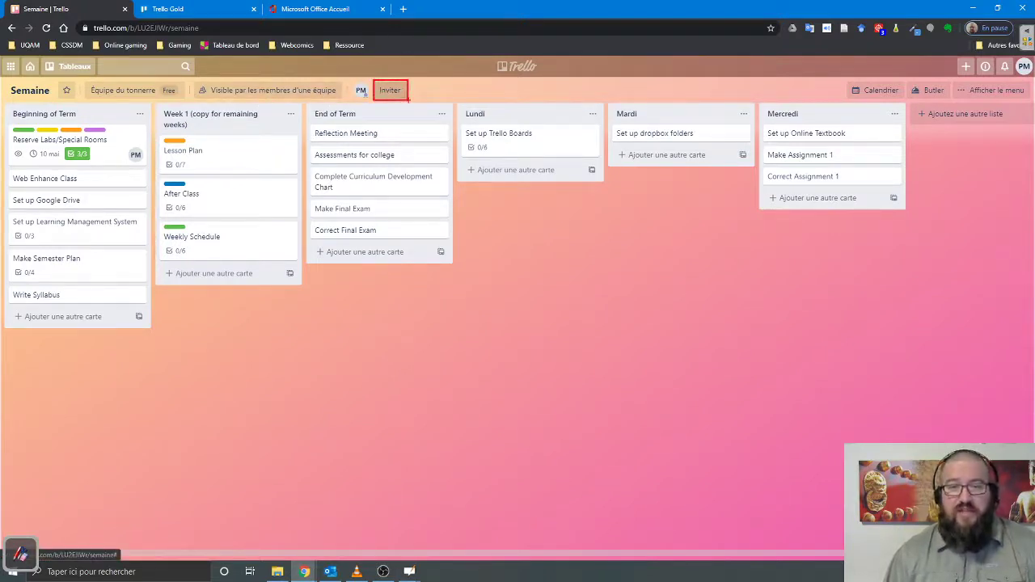
pyautogui.click(390, 91)
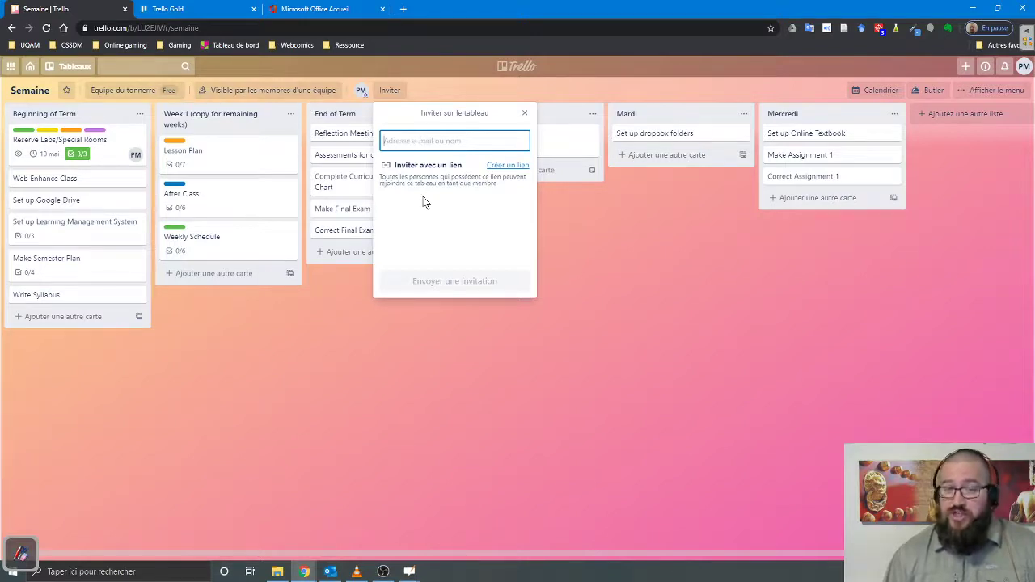
pyautogui.click(502, 166)
pyautogui.click(514, 203)
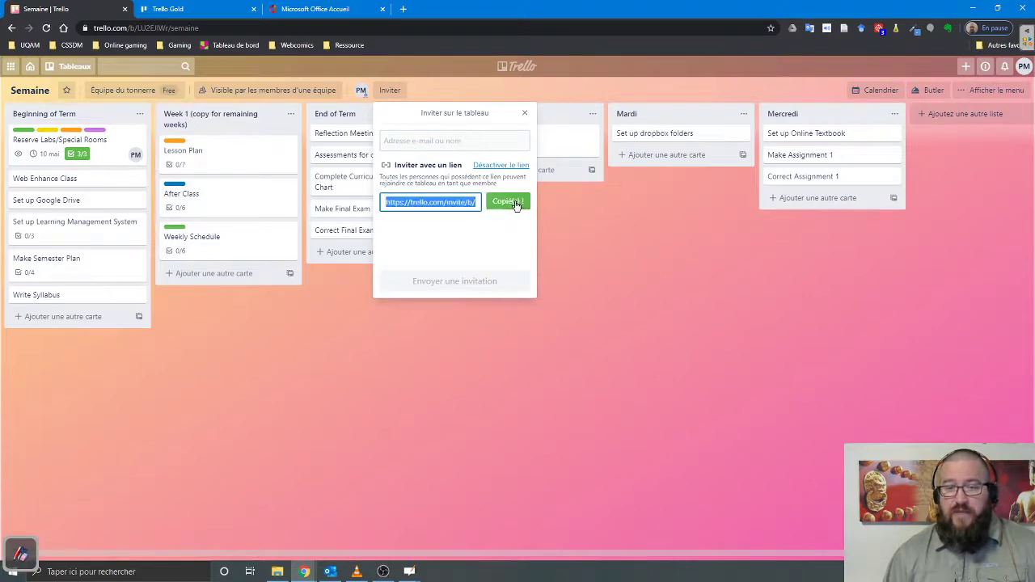
pyautogui.moveTo(307, 573)
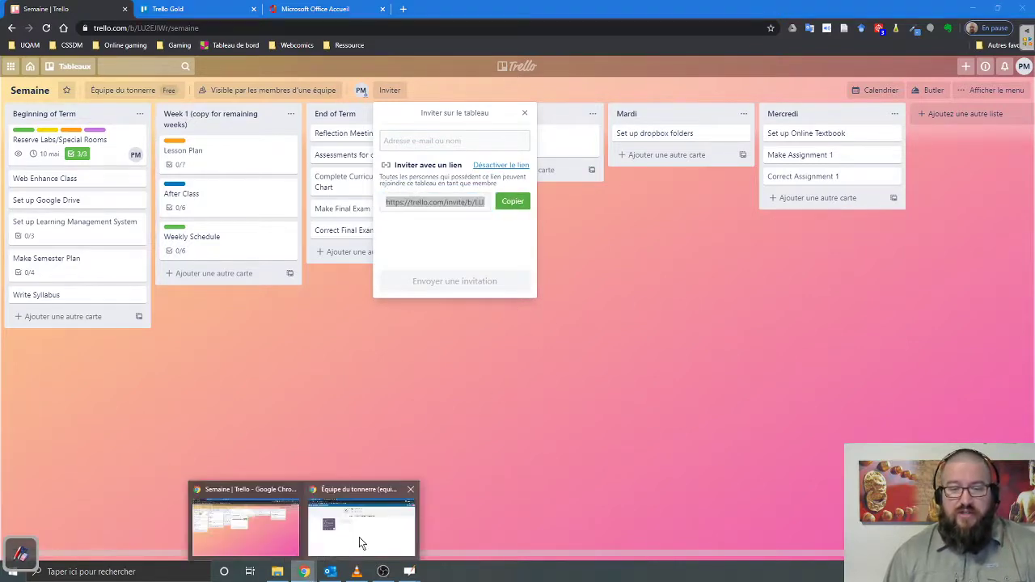
pyautogui.click(359, 536)
# - Join the Semaine board from a second account using the invite link in a private window
pyautogui.click(273, 9)
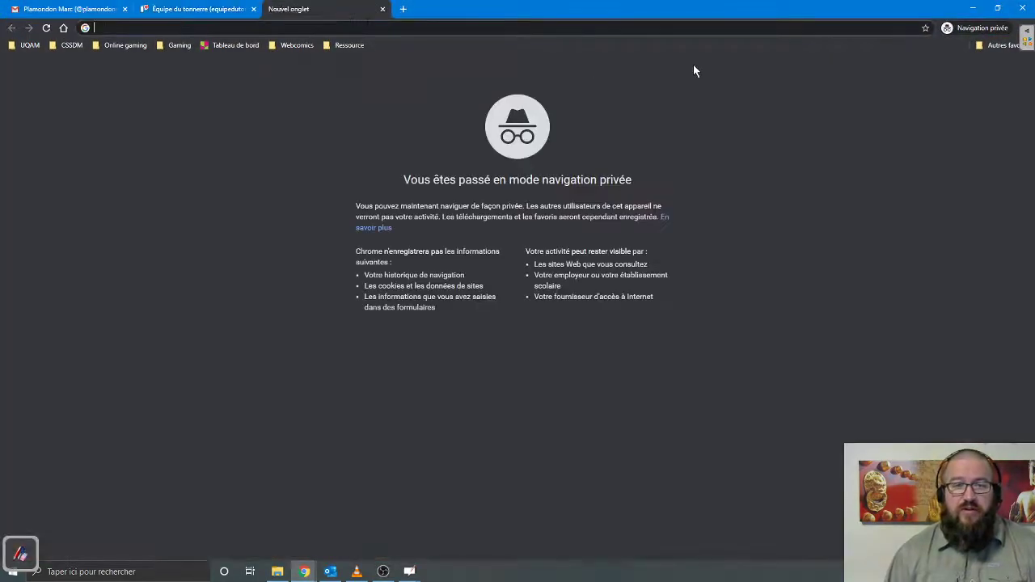
pyautogui.press('Return')
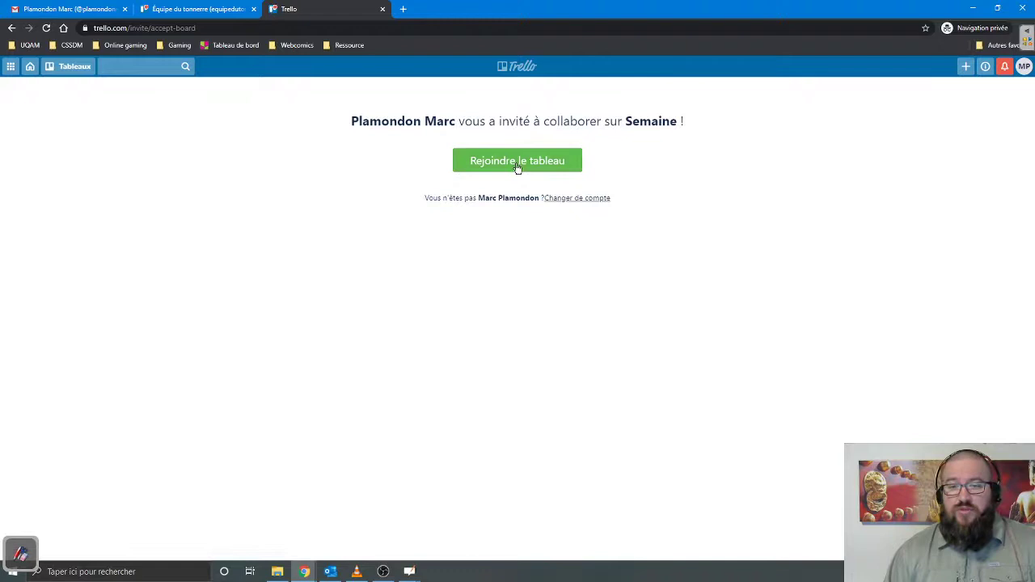
pyautogui.click(518, 162)
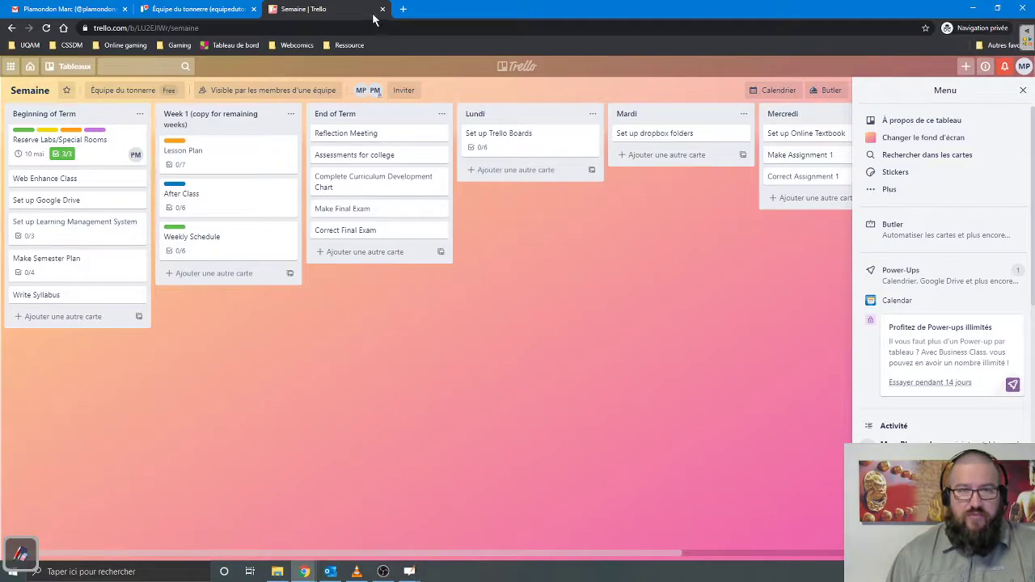
# - Close the private window and bring up Butler automation for the Semaine board
pyautogui.click(1021, 9)
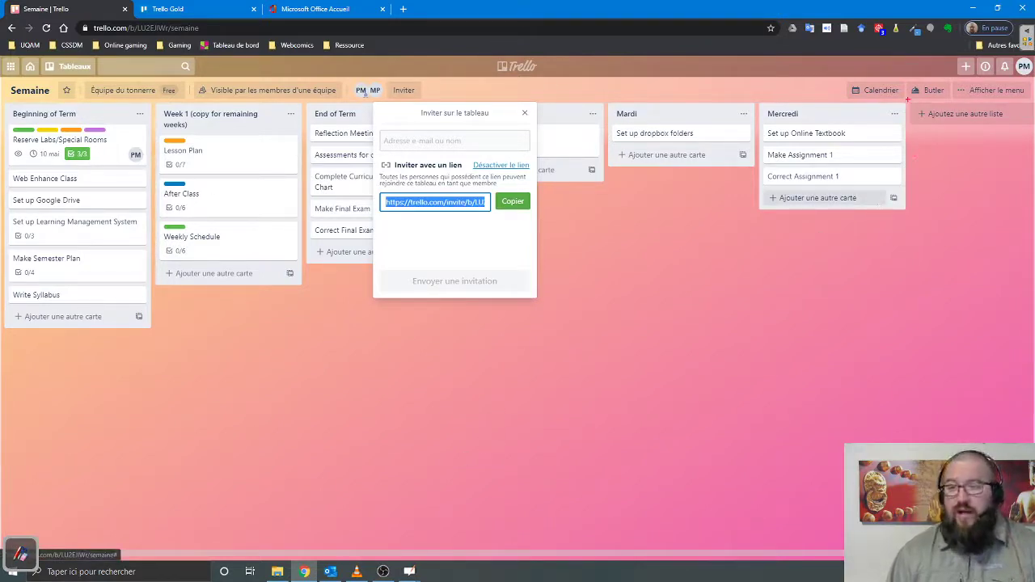
pyautogui.moveTo(905, 79)
pyautogui.mouseDown()
pyautogui.moveTo(907, 99)
pyautogui.moveTo(947, 100)
pyautogui.moveTo(951, 81)
pyautogui.moveTo(1016, 101)
pyautogui.moveTo(1029, 84)
pyautogui.moveTo(1018, 98)
pyautogui.mouseUp()
pyautogui.click(932, 92)
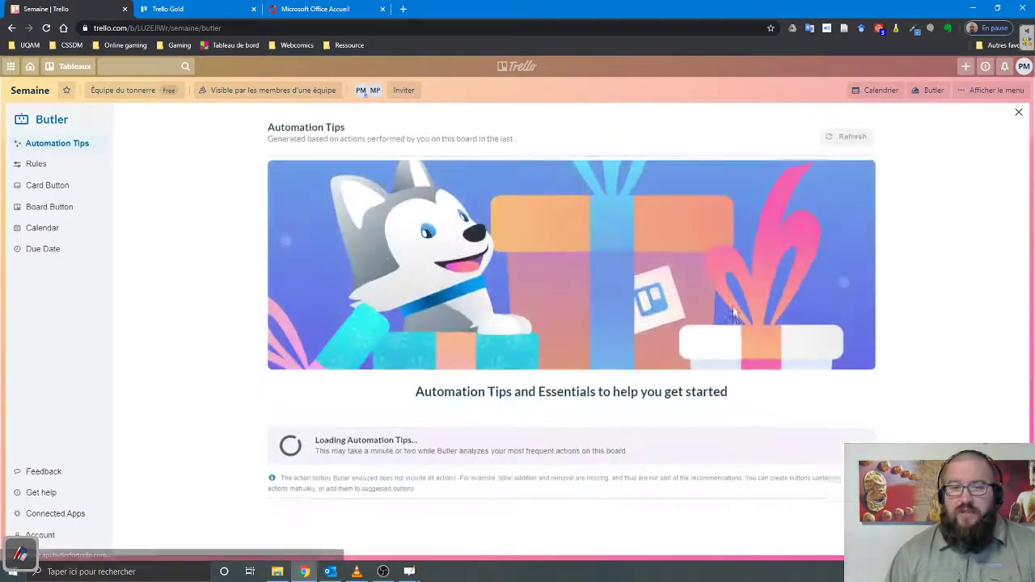
# - Create a new Butler rule triggered when a card is added to the board by me
pyautogui.click(34, 165)
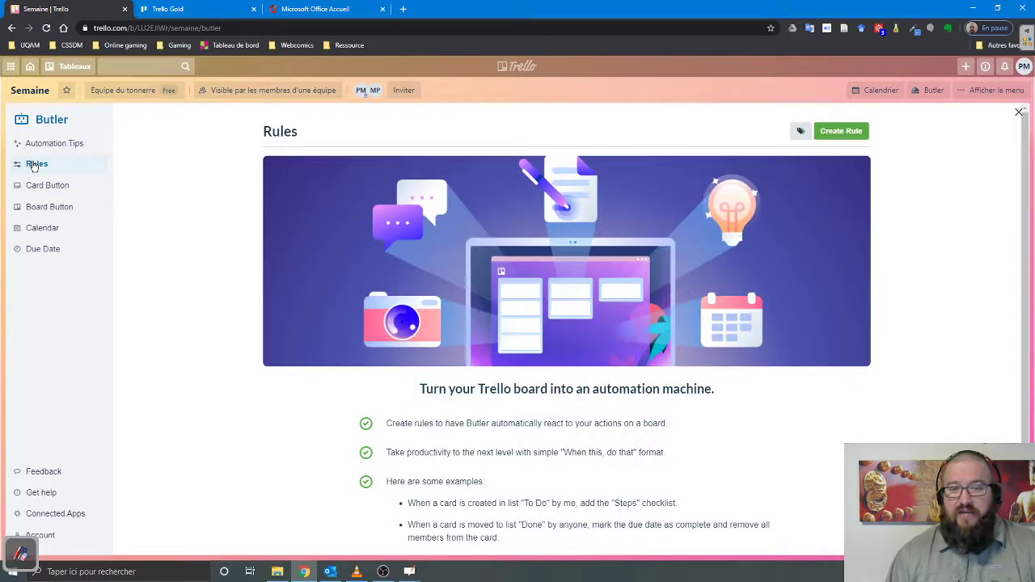
pyautogui.click(841, 131)
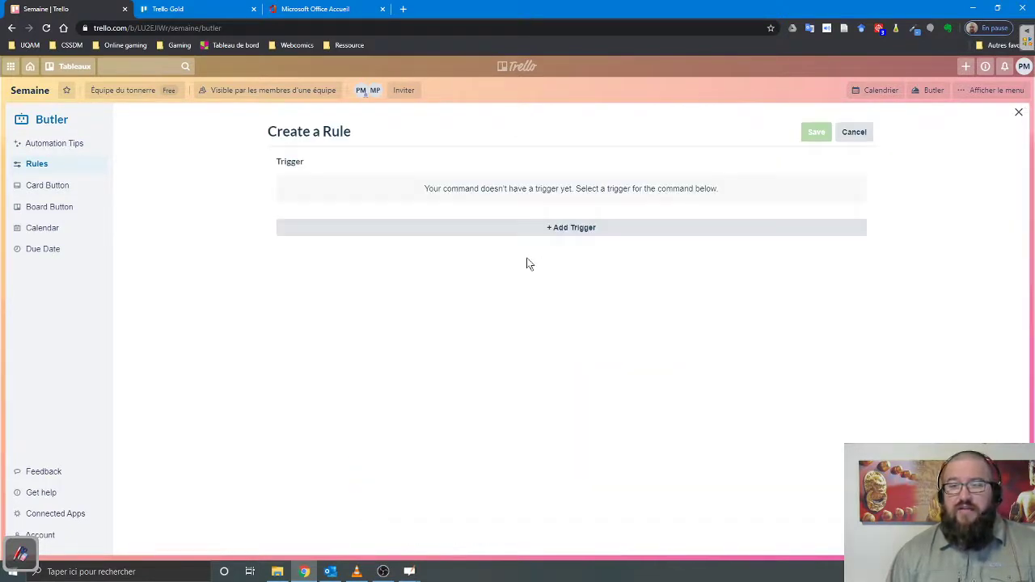
pyautogui.click(580, 227)
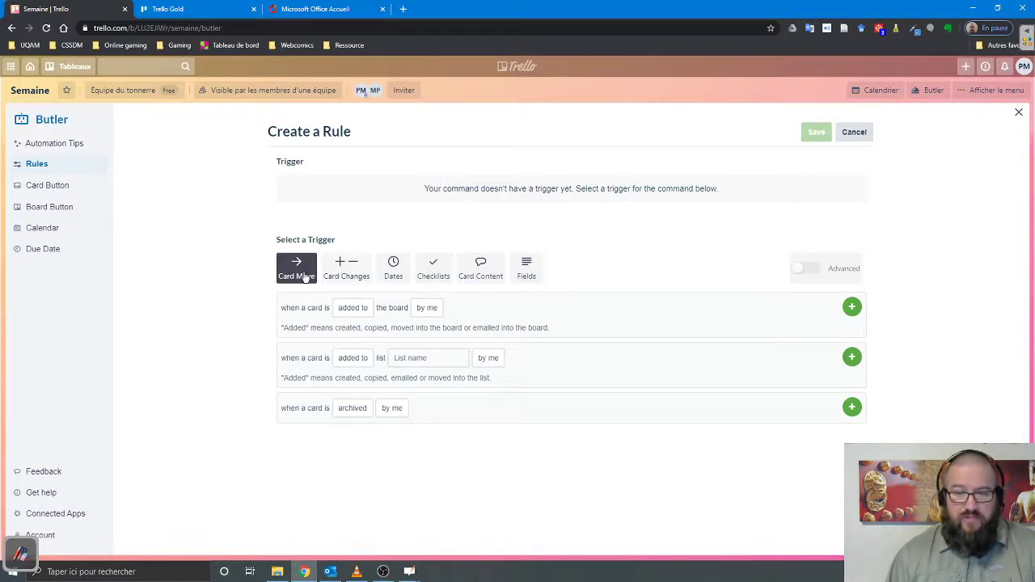
pyautogui.click(355, 308)
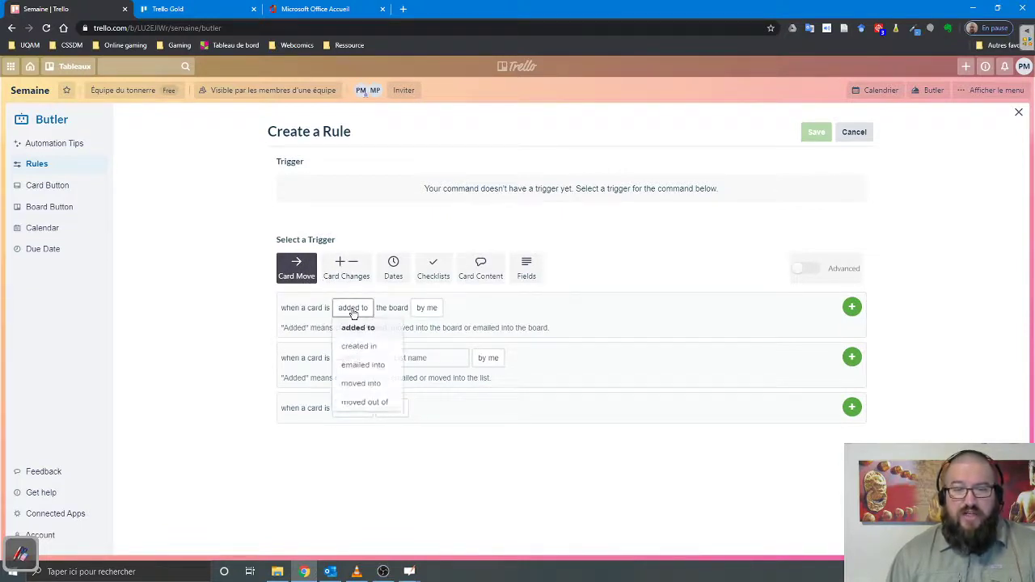
pyautogui.click(415, 309)
pyautogui.click(414, 314)
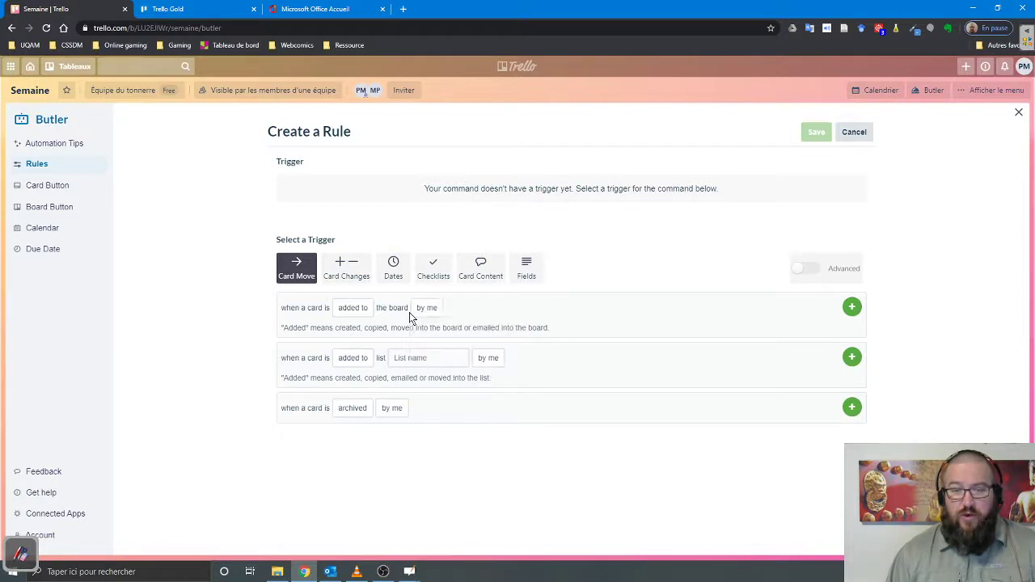
pyautogui.click(433, 311)
pyautogui.click(851, 309)
pyautogui.click(852, 309)
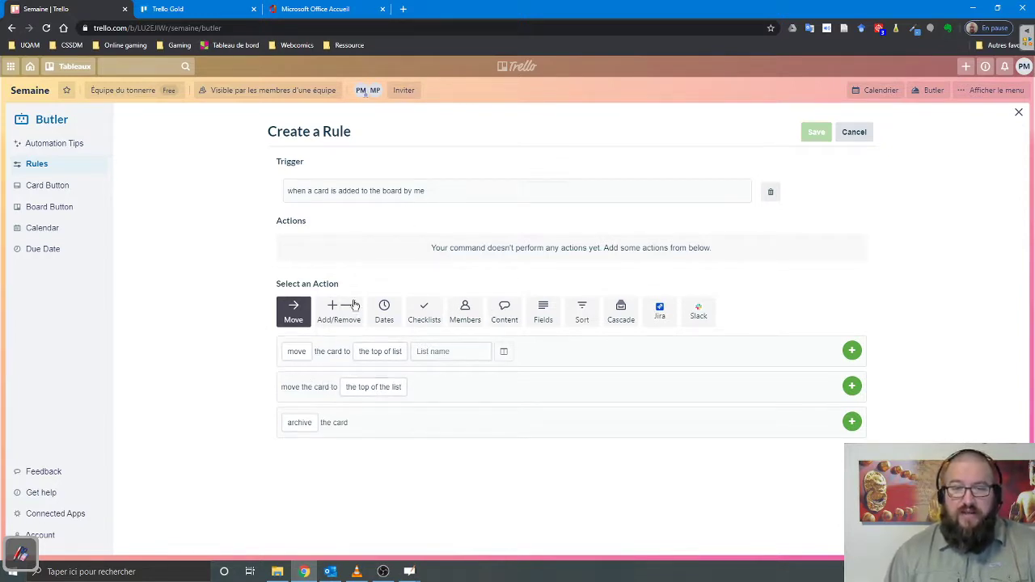
# - Set the rule's action to move the card to the top of list End of Term
pyautogui.click(296, 351)
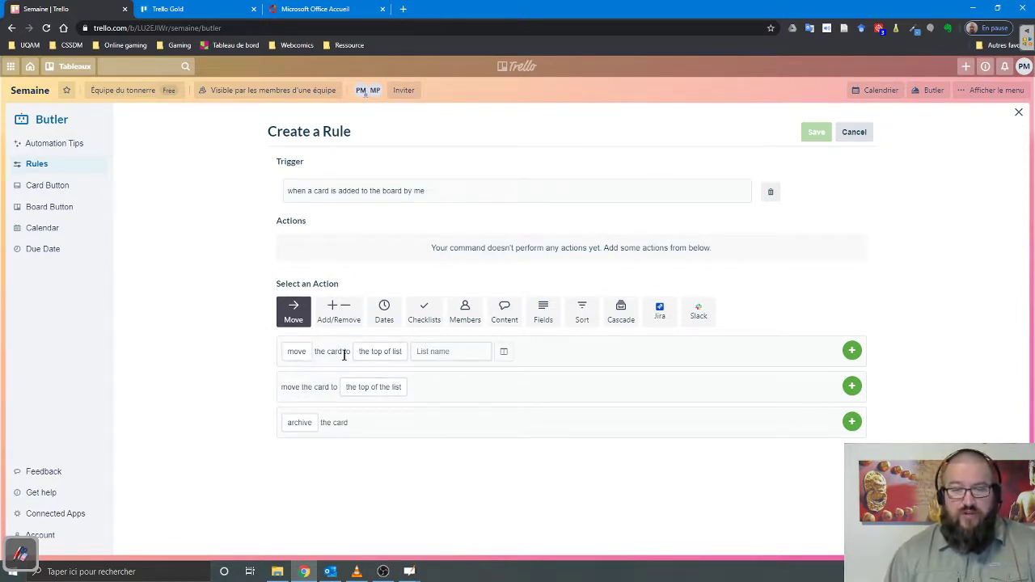
pyautogui.click(395, 355)
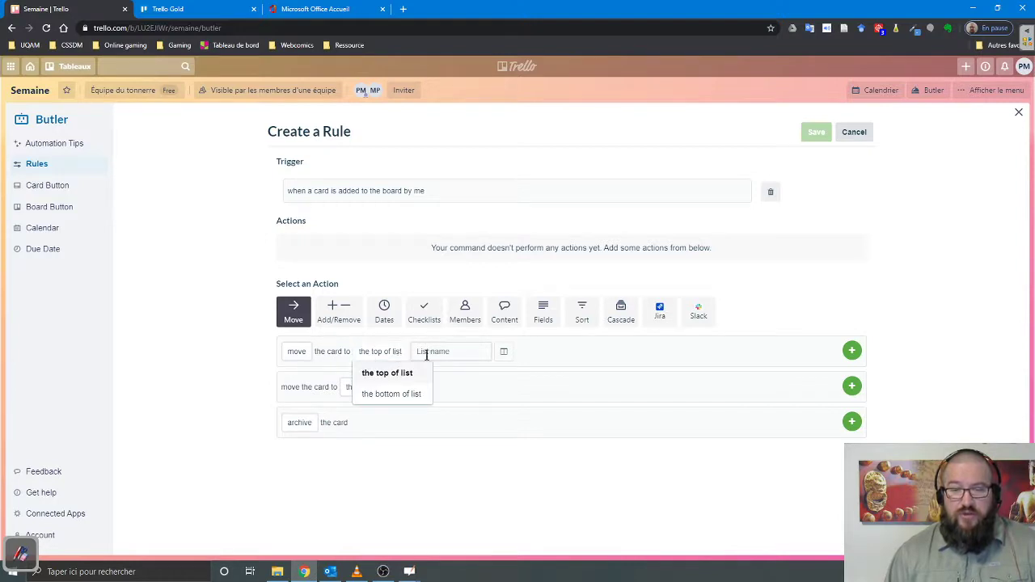
pyautogui.click(479, 351)
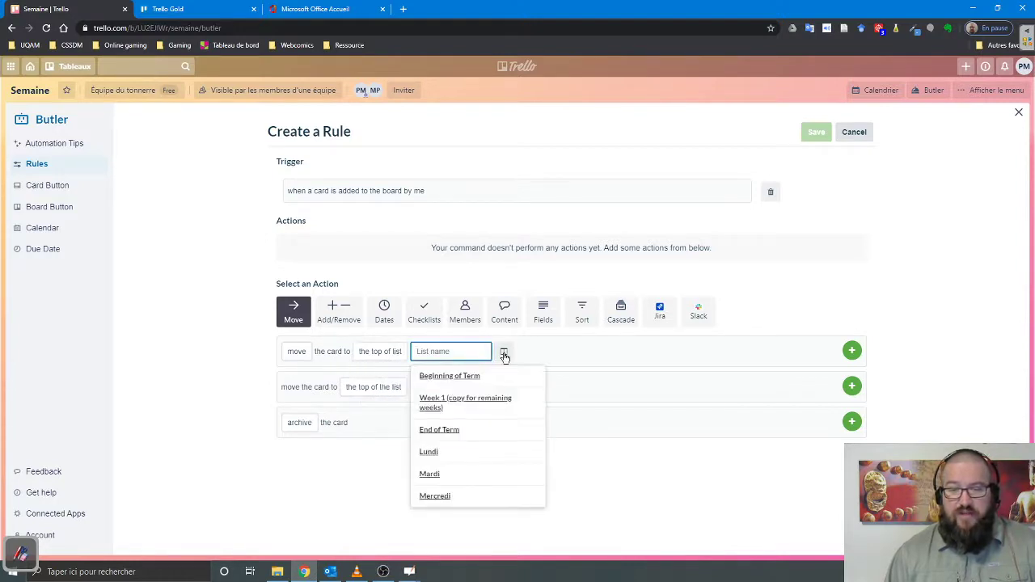
pyautogui.click(439, 430)
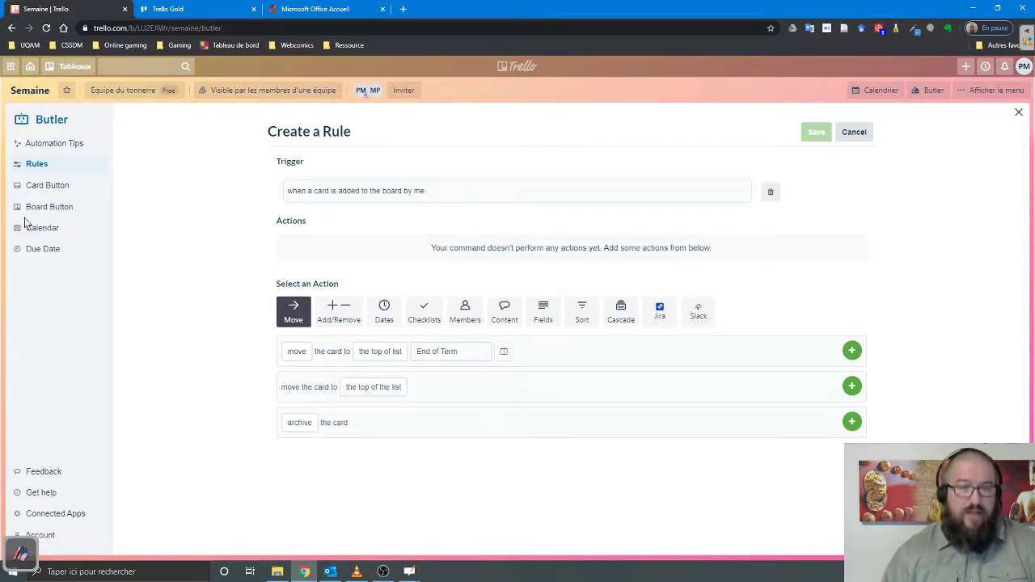
# - Exit the Butler rule editor back to the Lundi, Mardi and Mercredi lists
pyautogui.moveTo(13, 176); pyautogui.dragTo(71, 194)
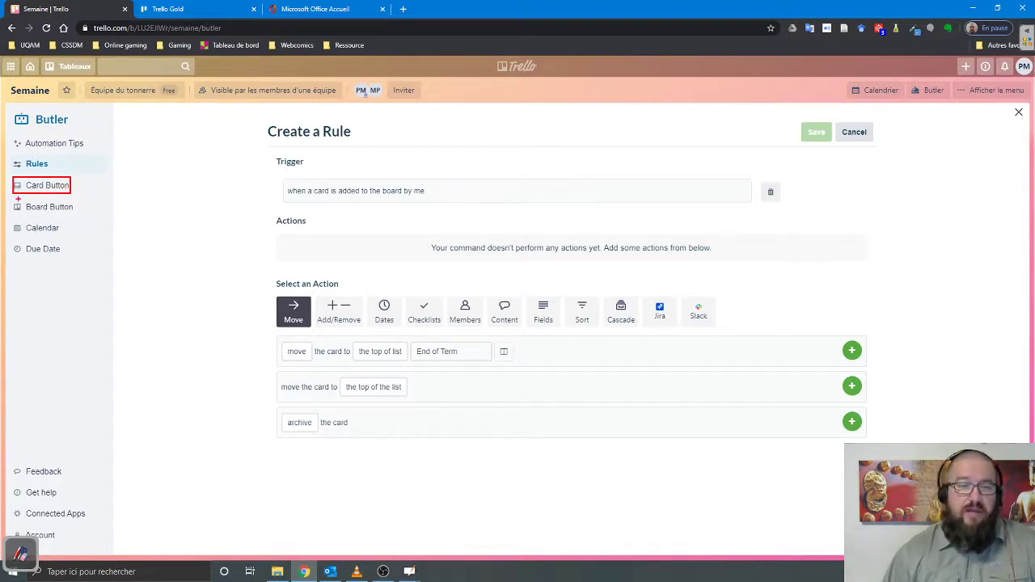
pyautogui.moveTo(7, 197); pyautogui.dragTo(76, 215)
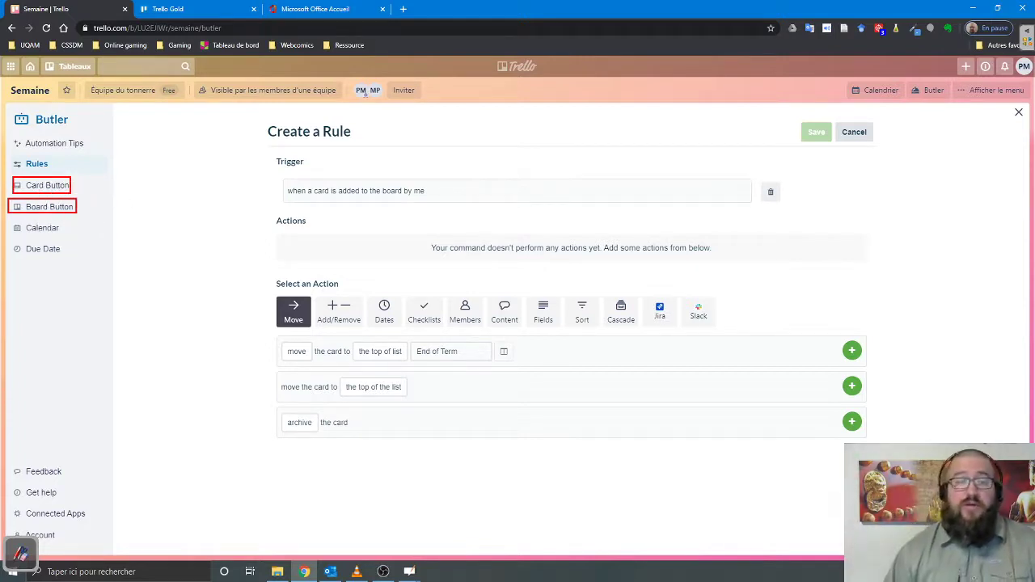
pyautogui.moveTo(231, 131); pyautogui.dragTo(610, 383)
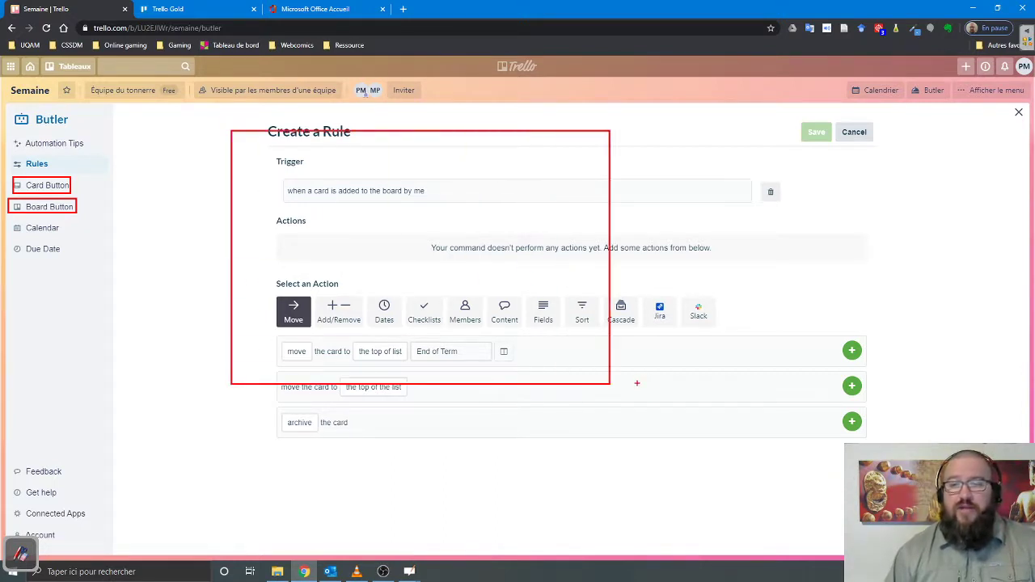
pyautogui.press('Escape')
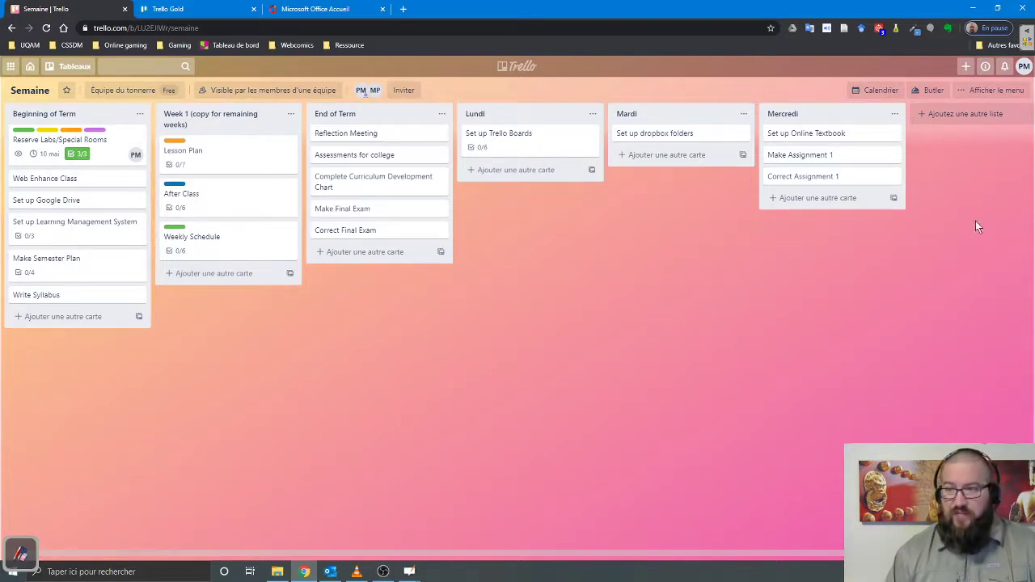
# - Set the Semaine board background to the Unsplash yellow-flower meadow photo
pyautogui.click(985, 88)
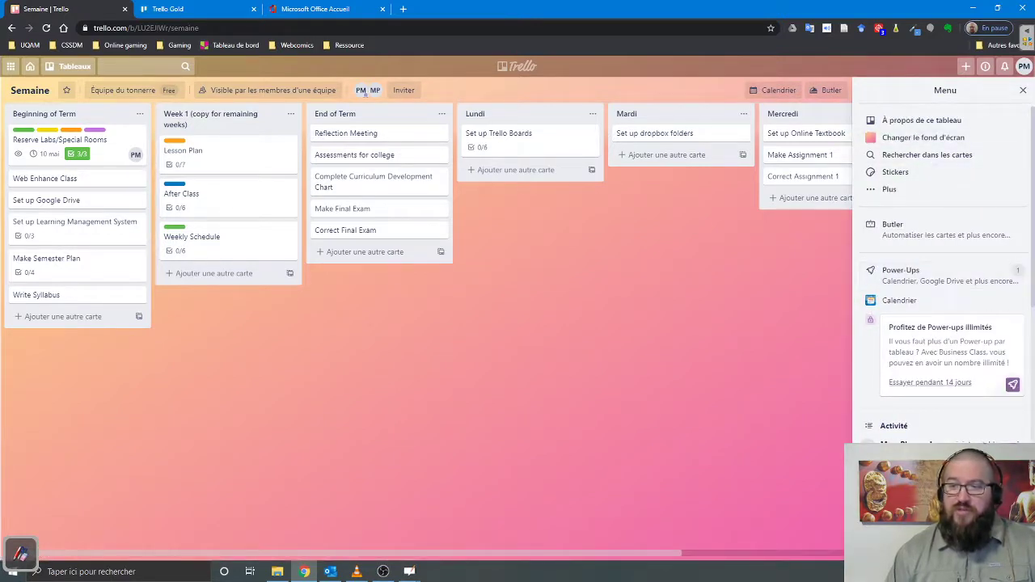
pyautogui.click(952, 144)
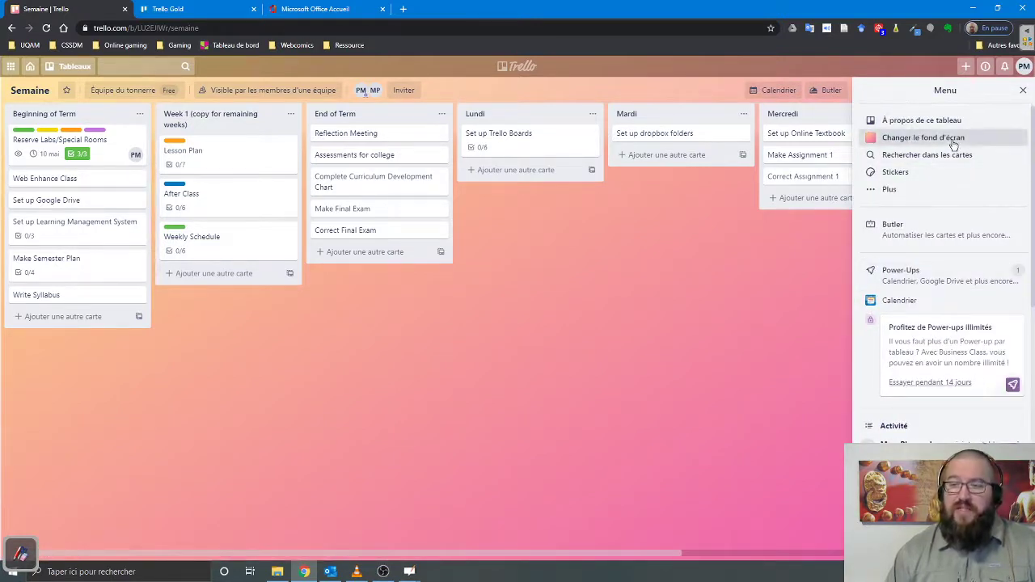
pyautogui.click(898, 150)
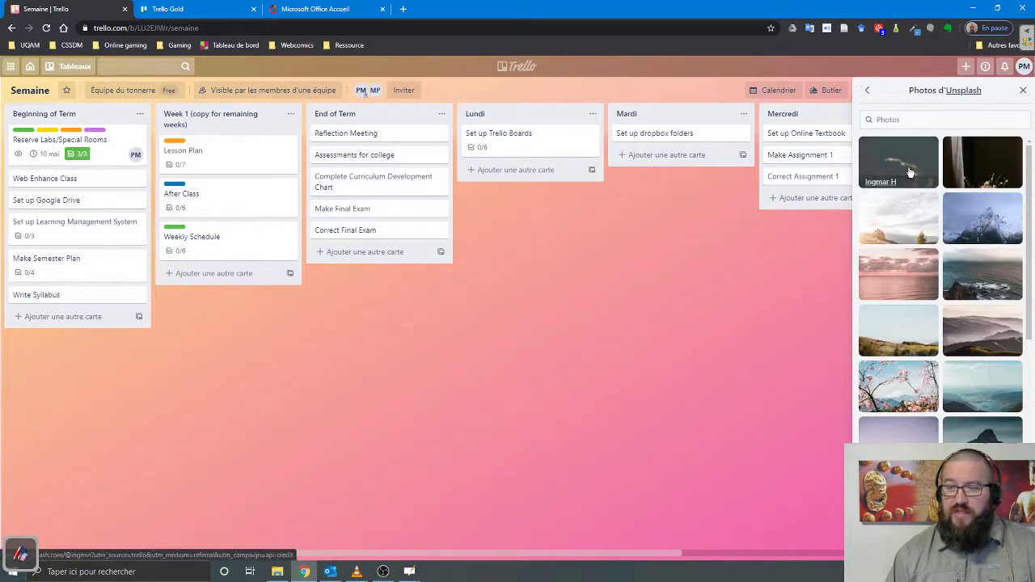
pyautogui.click(882, 162)
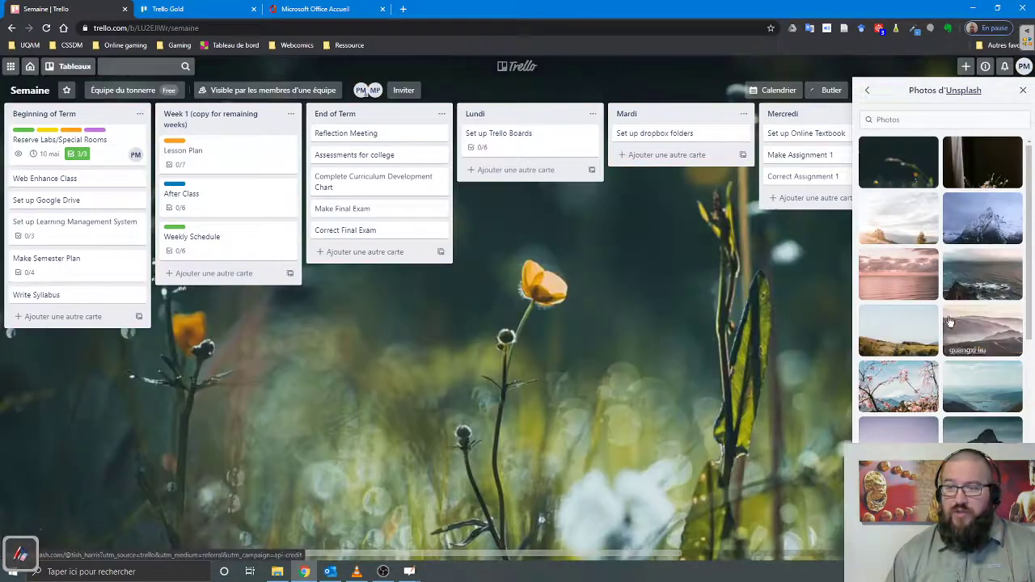
pyautogui.click(867, 89)
pyautogui.click(867, 90)
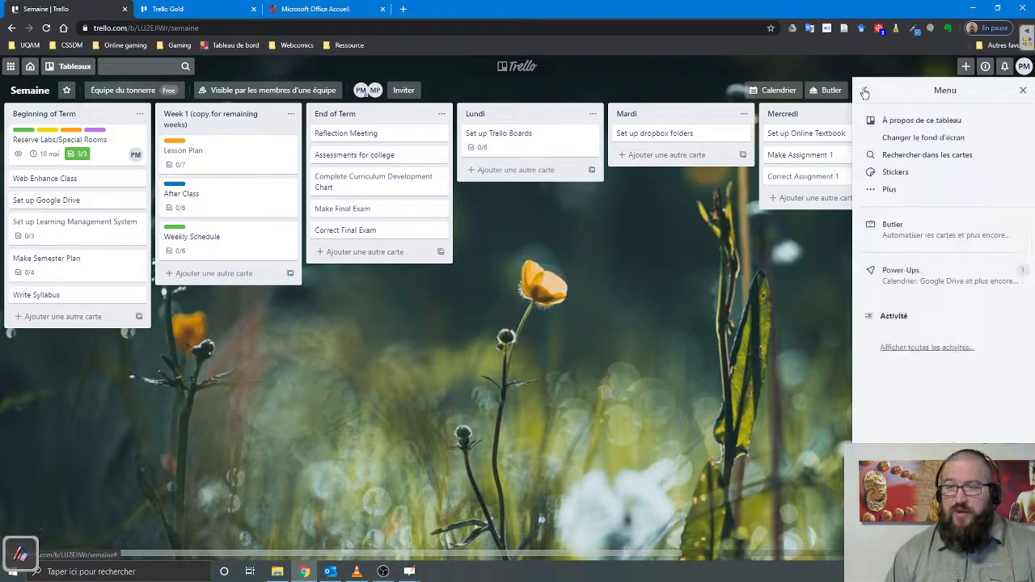
# - Make the cyan label colourless ('Pas de couleur') and name it Gris
pyautogui.click(931, 190)
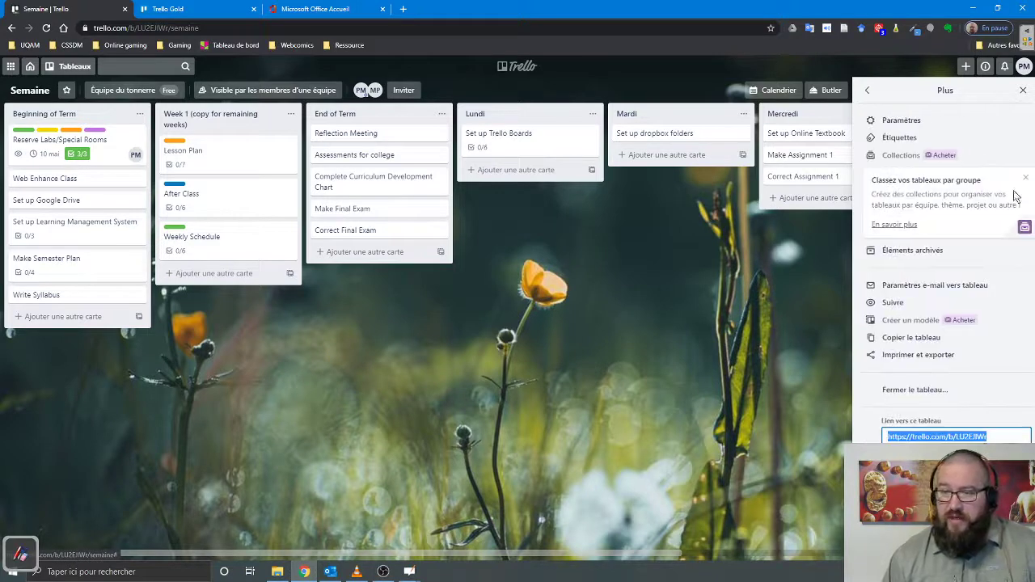
pyautogui.click(900, 138)
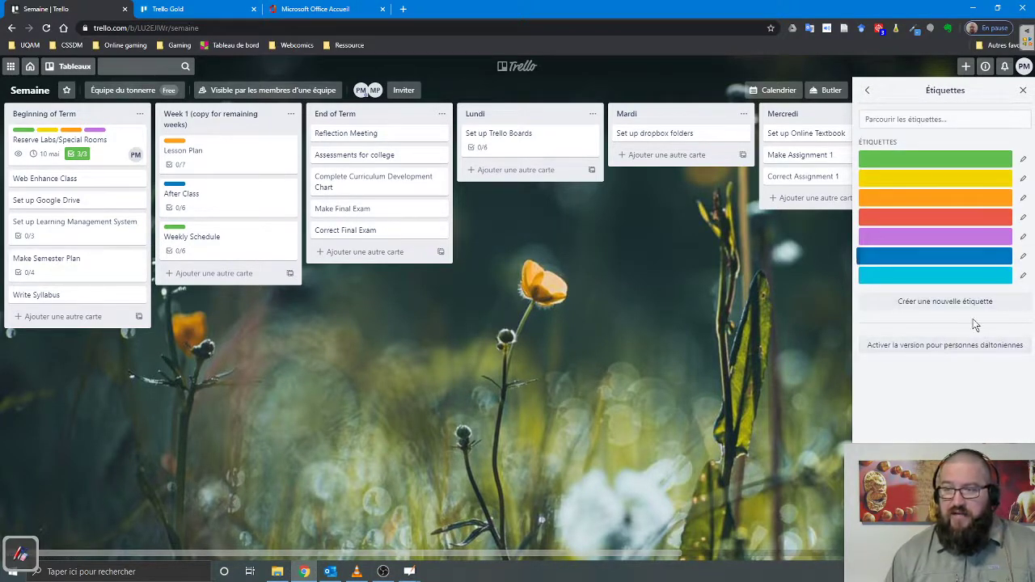
pyautogui.click(1024, 278)
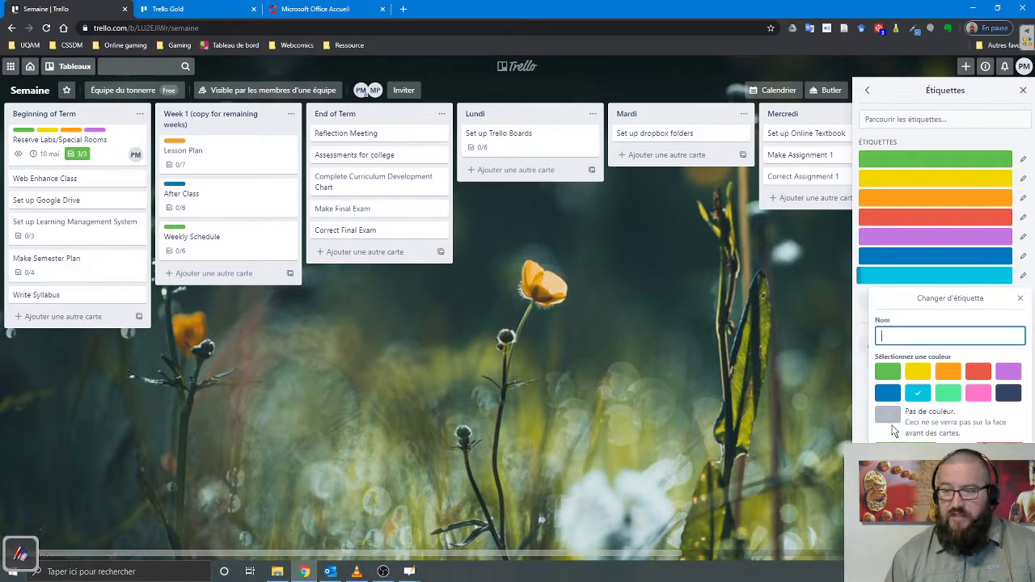
pyautogui.click(888, 415)
pyautogui.click(915, 339)
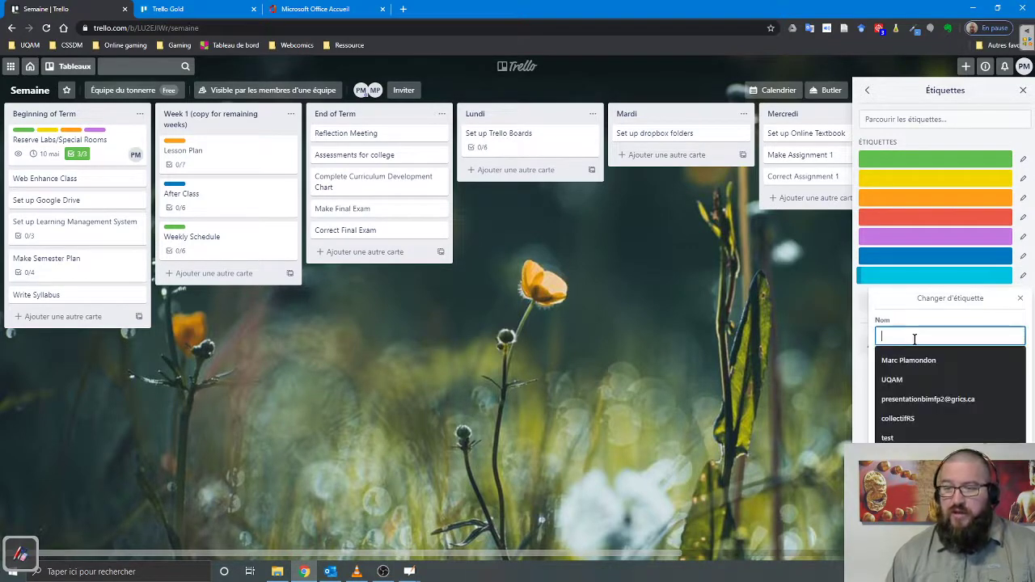
pyautogui.write('Gris')
pyautogui.press('Return')
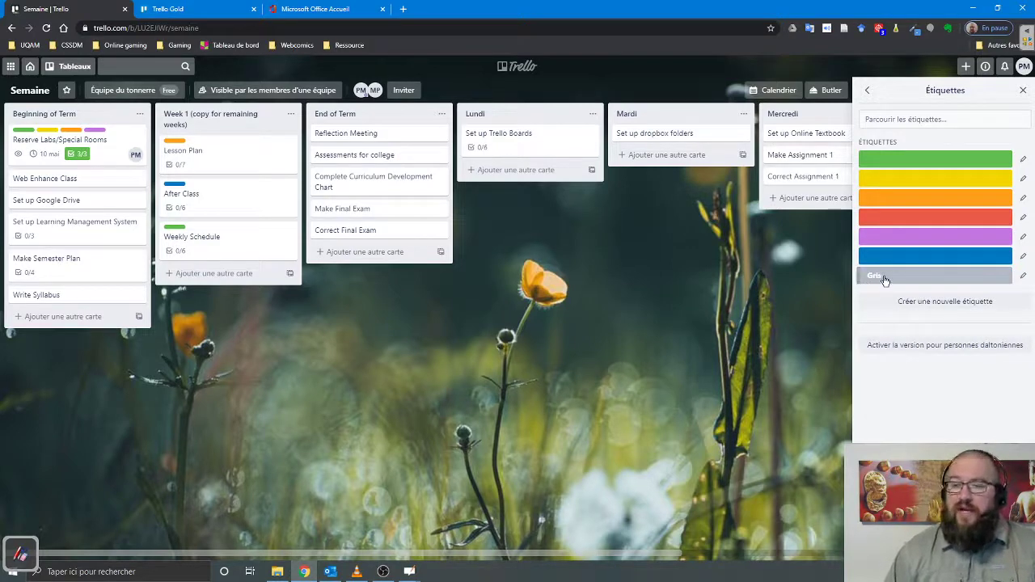
# - Name the blue label Important
pyautogui.click(1022, 256)
pyautogui.write('Important')
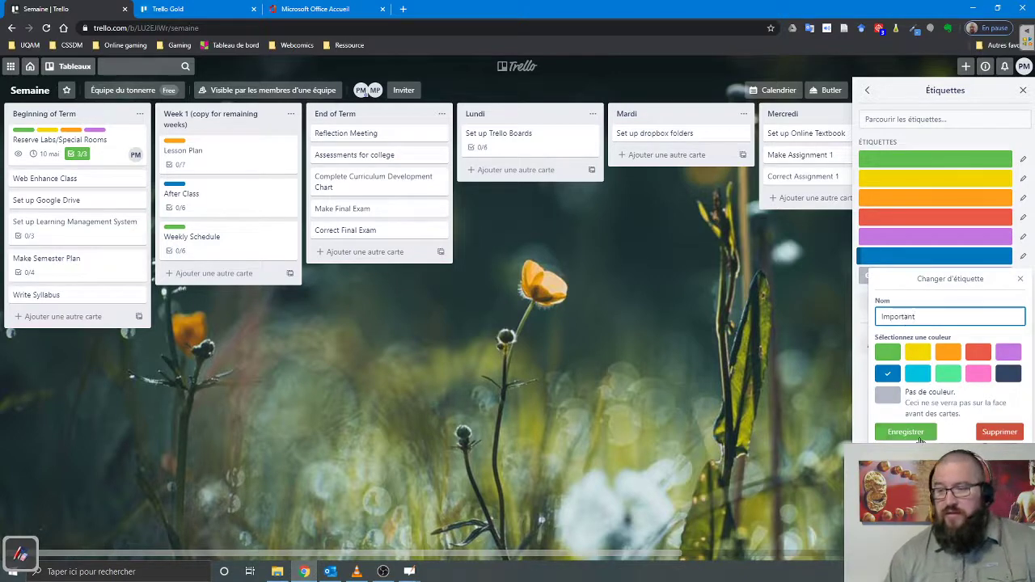
pyautogui.click(906, 432)
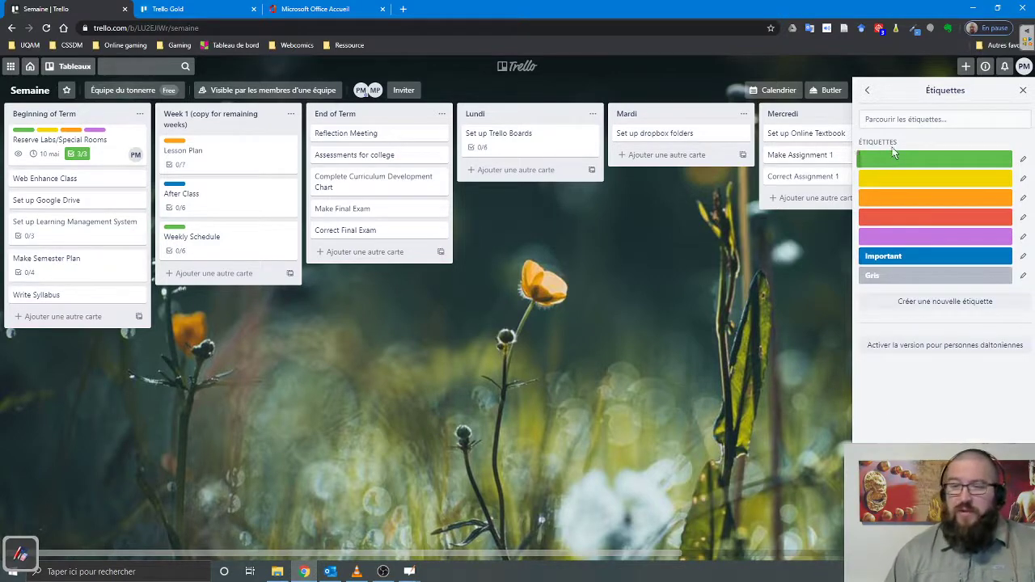
# - Review the board settings (Équipe du tonnerre, members can edit and join), then return to the menu
pyautogui.click(867, 91)
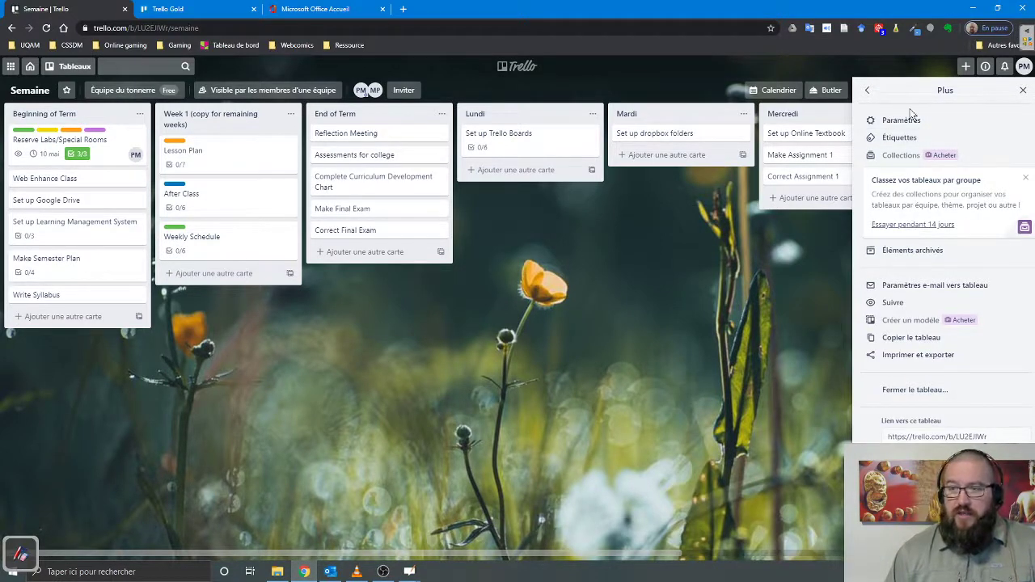
pyautogui.click(909, 122)
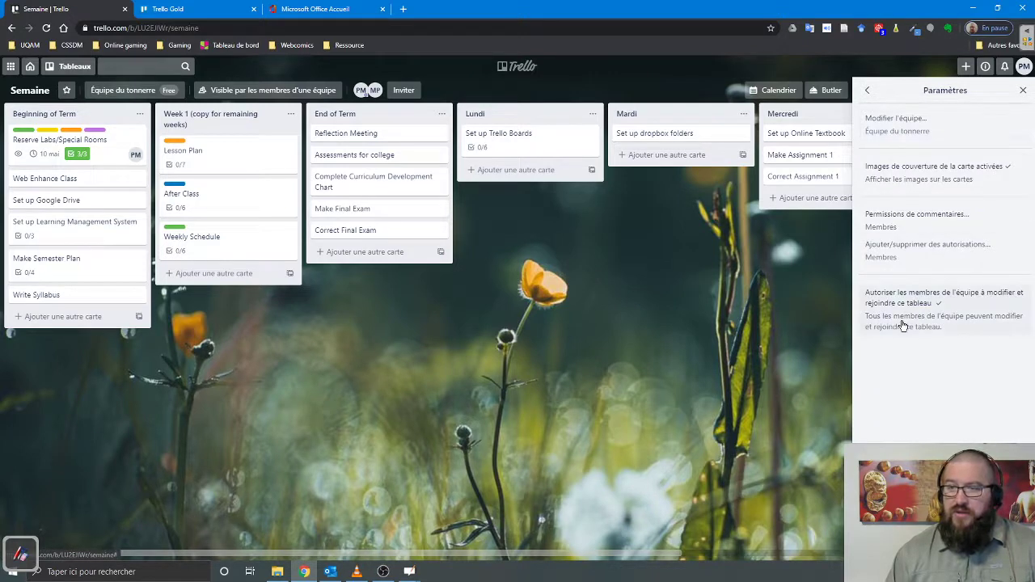
pyautogui.click(867, 90)
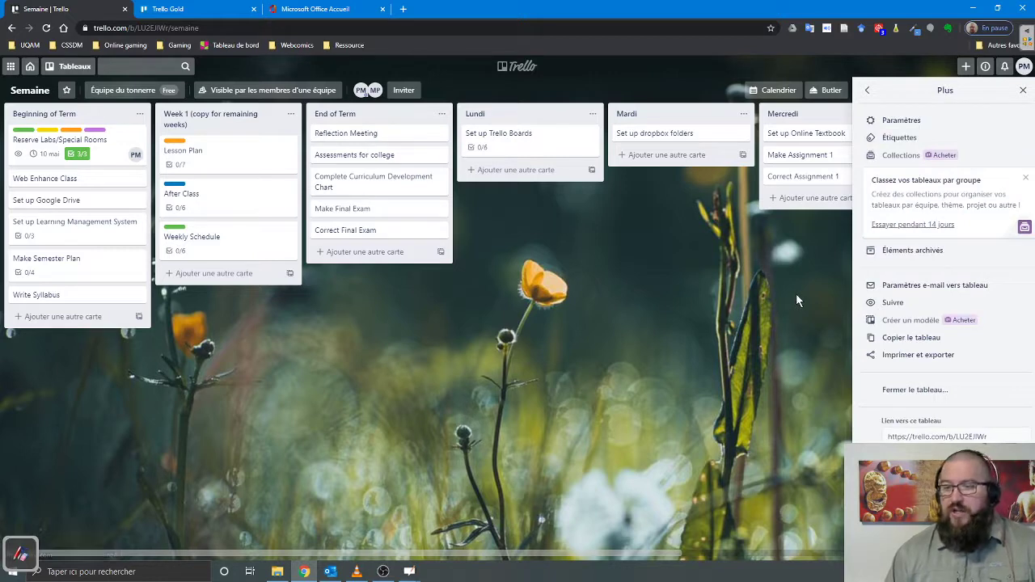
pyautogui.click(868, 92)
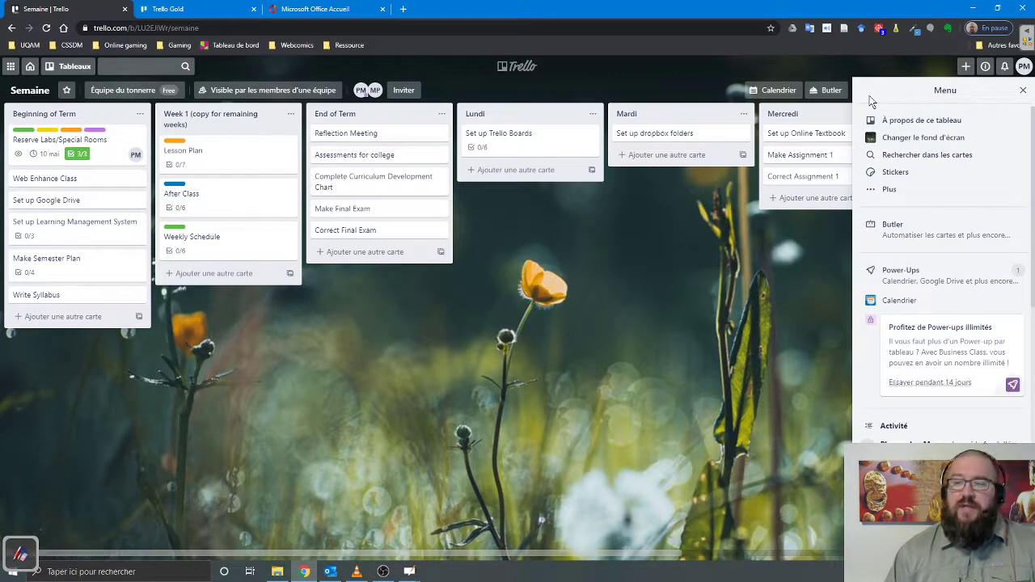
# - Stick thumbs-up, thumbs-down and pink rocket stickers on the Set up Trello Boards card and open it
pyautogui.click(900, 173)
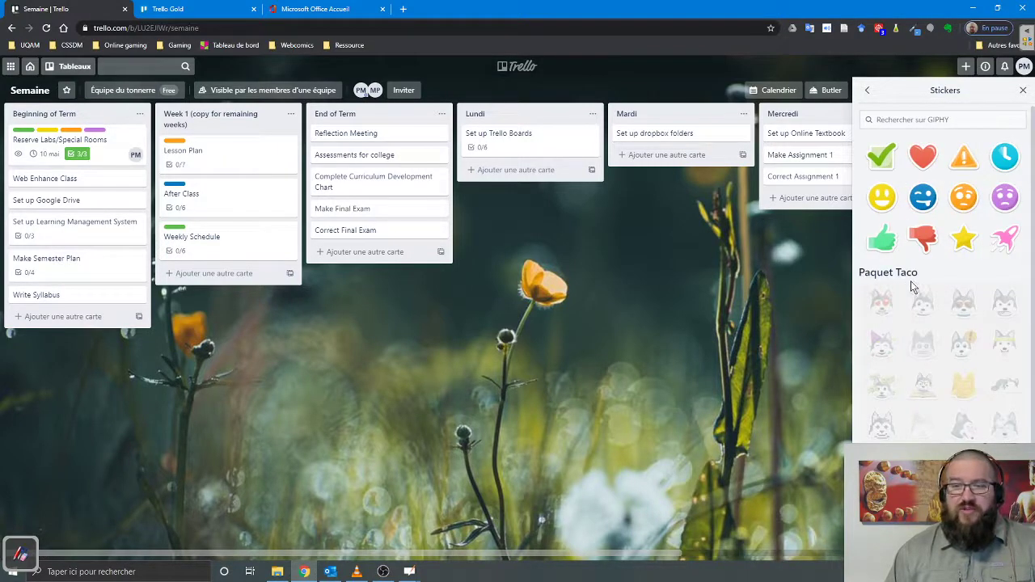
pyautogui.moveTo(884, 242); pyautogui.dragTo(534, 139)
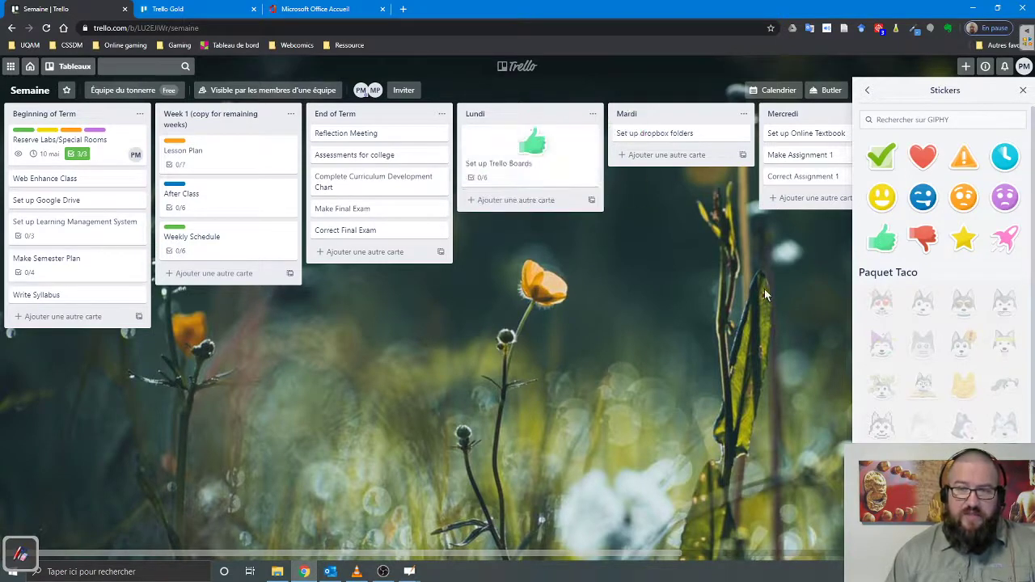
pyautogui.moveTo(926, 239); pyautogui.dragTo(562, 144)
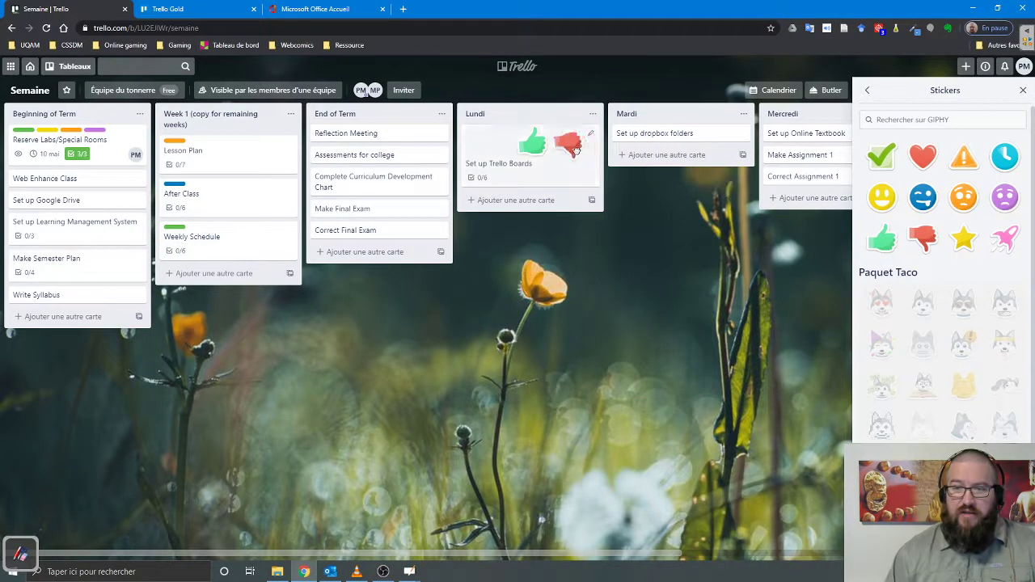
pyautogui.moveTo(1005, 240); pyautogui.dragTo(536, 145)
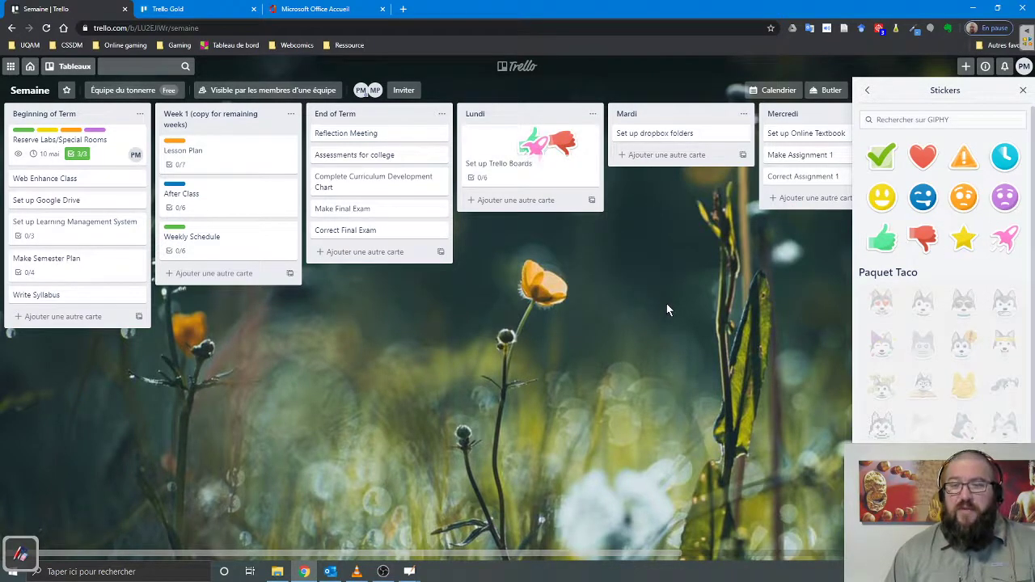
pyautogui.click(483, 162)
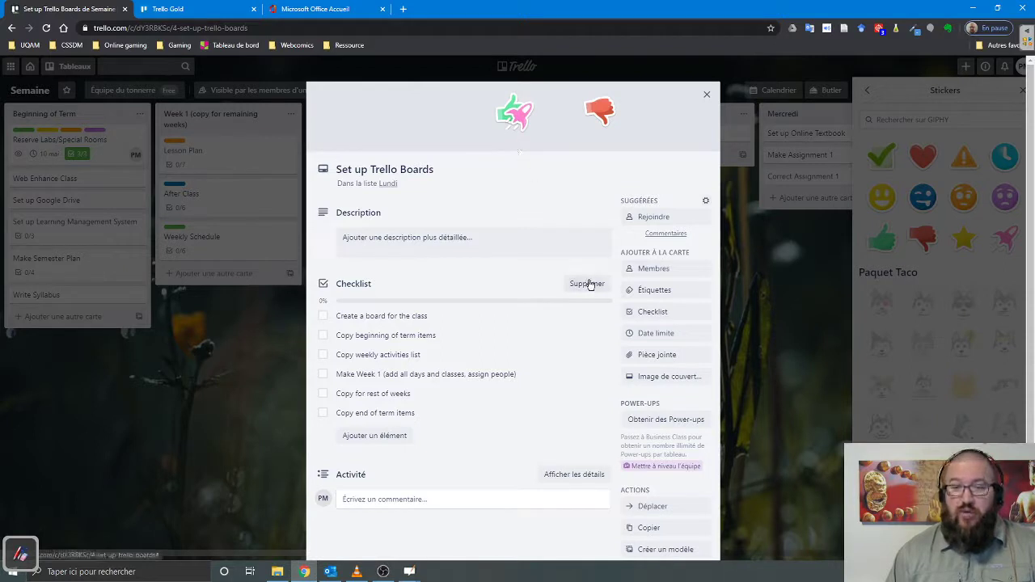
# - Give the card the first Unsplash Productivity photo as its cover
pyautogui.click(672, 380)
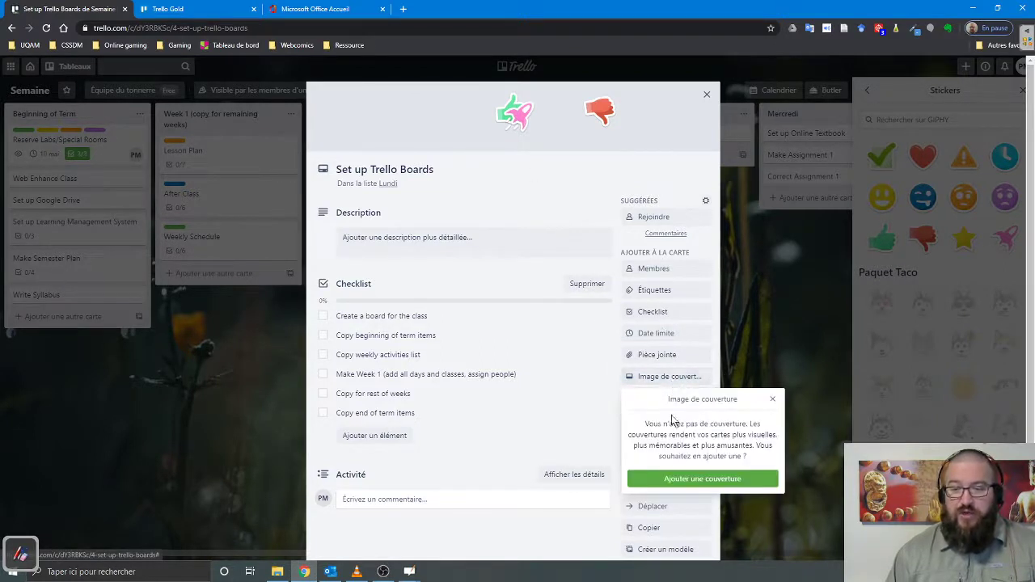
pyautogui.click(689, 478)
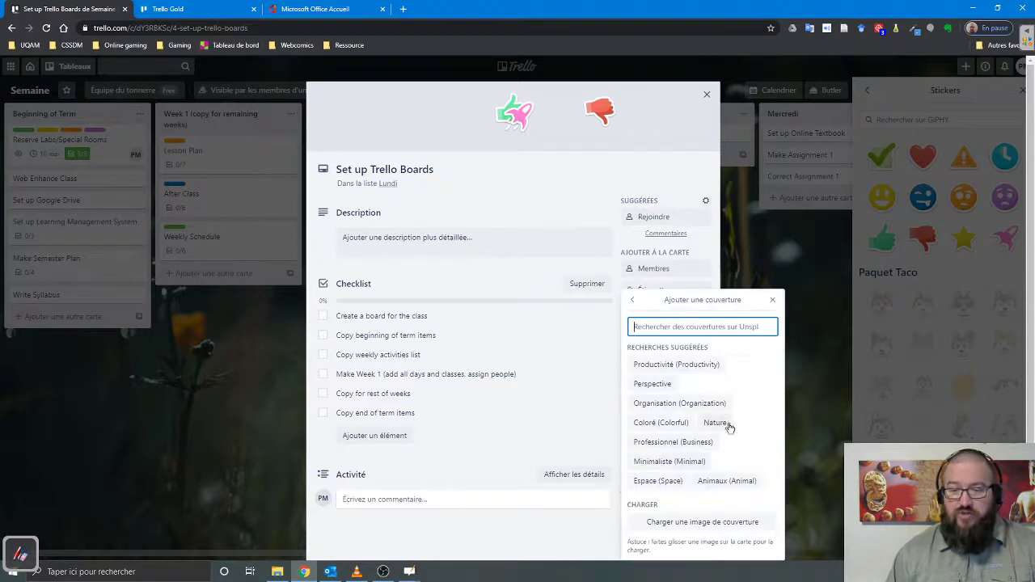
pyautogui.click(664, 365)
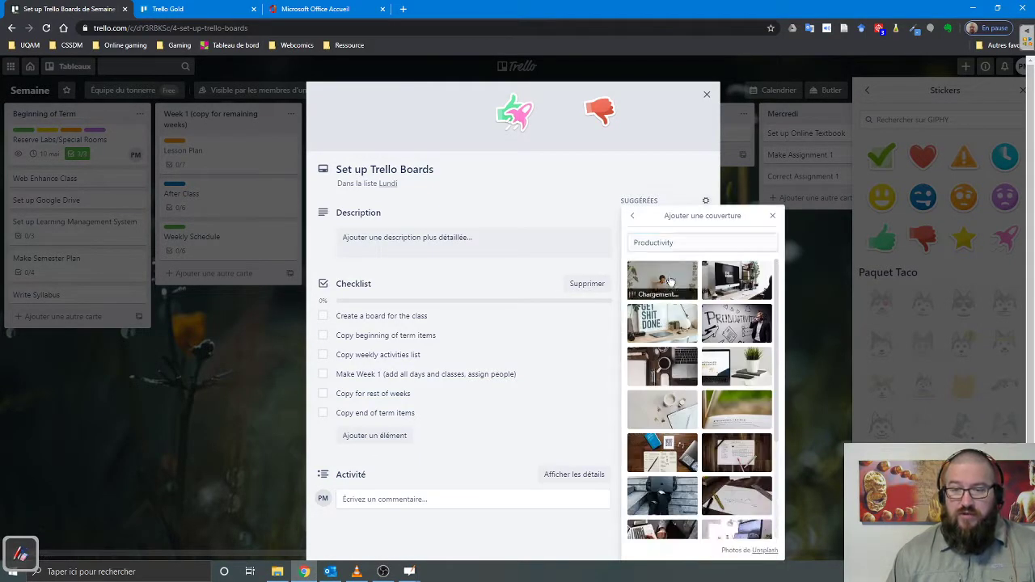
pyautogui.click(662, 280)
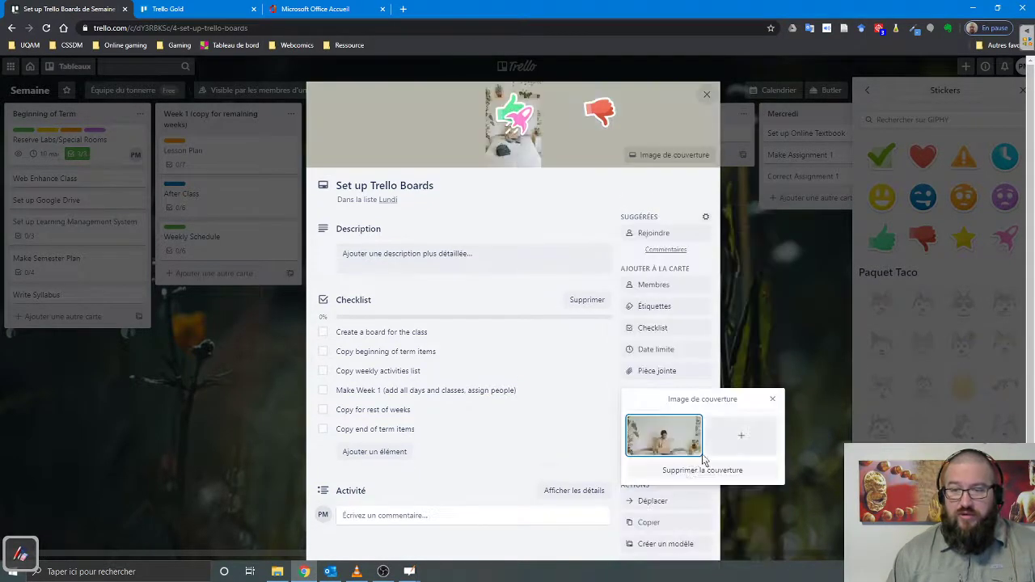
pyautogui.click(511, 149)
# - Remove the rocket, thumbs-up and thumbs-down stickers and close the card
pyautogui.click(506, 140)
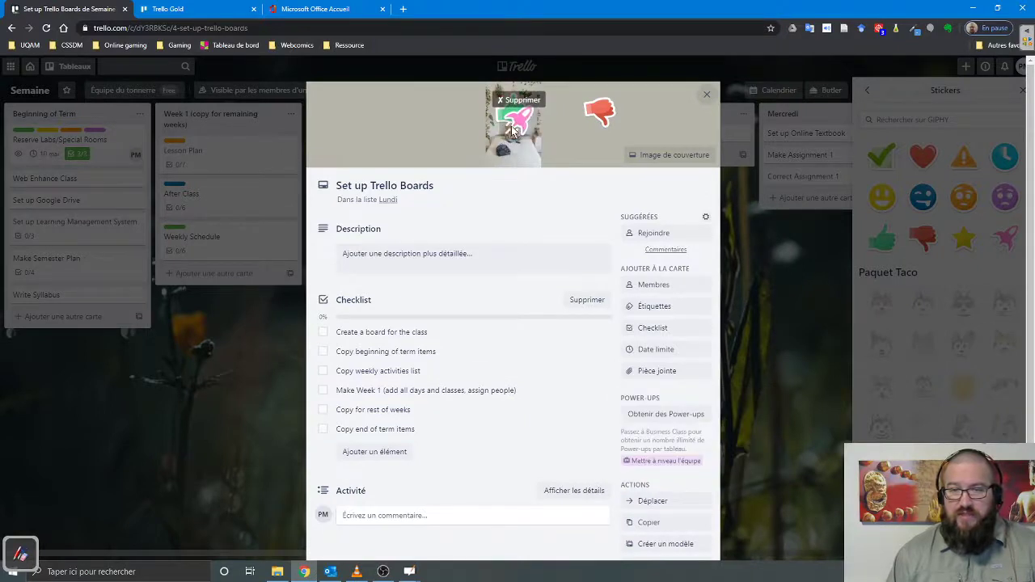
pyautogui.click(550, 110)
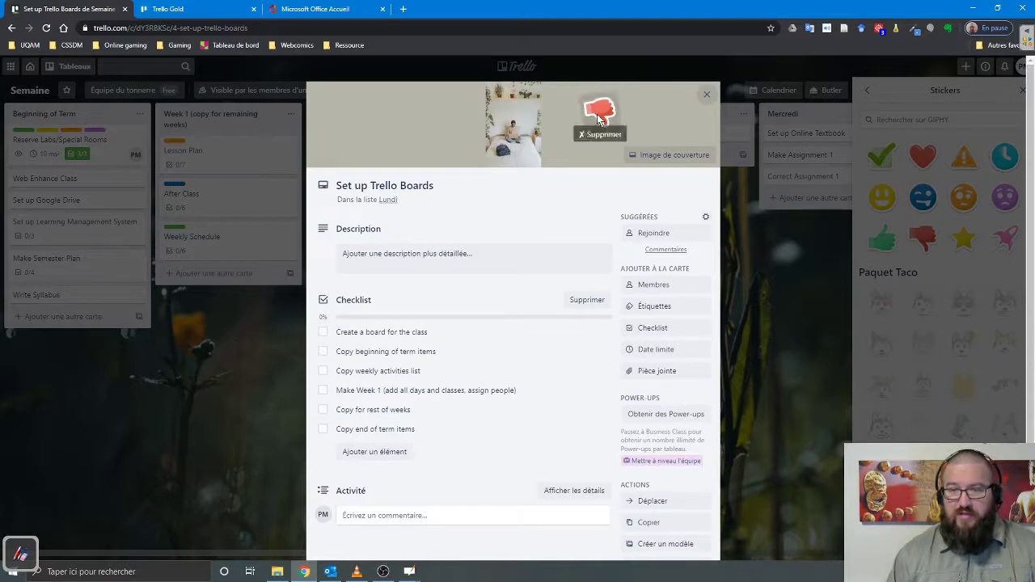
pyautogui.click(591, 134)
pyautogui.click(708, 95)
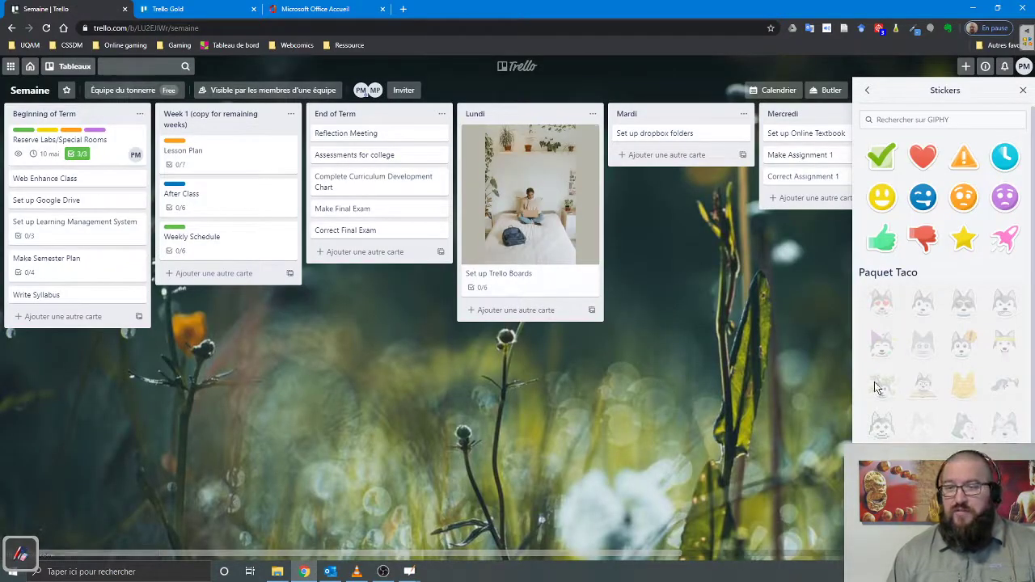
# - Close the Stickers panel and switch to the OpenBoard whiteboard's MÉDIAGRAPHIE page
pyautogui.click(1023, 91)
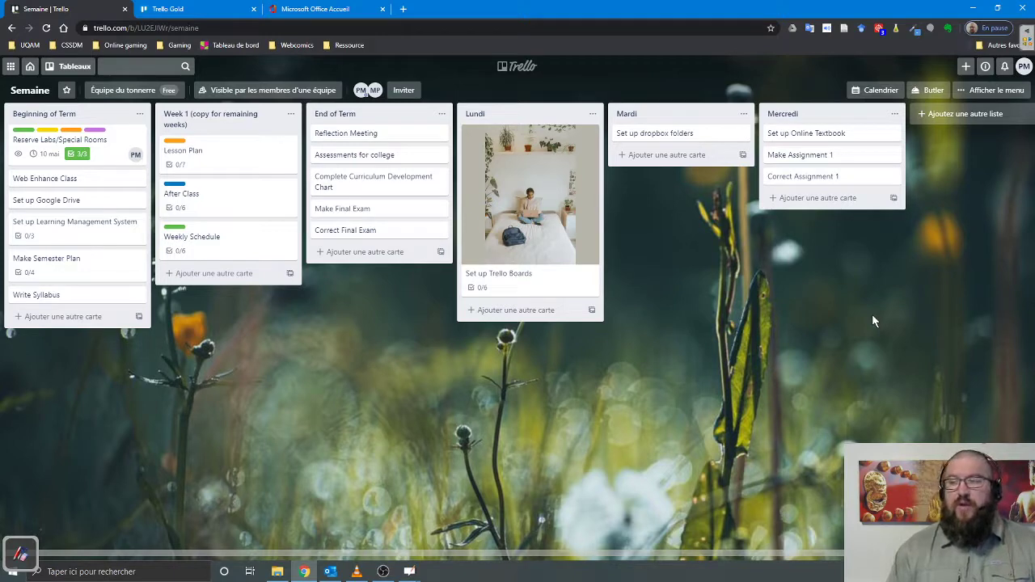
pyautogui.click(410, 571)
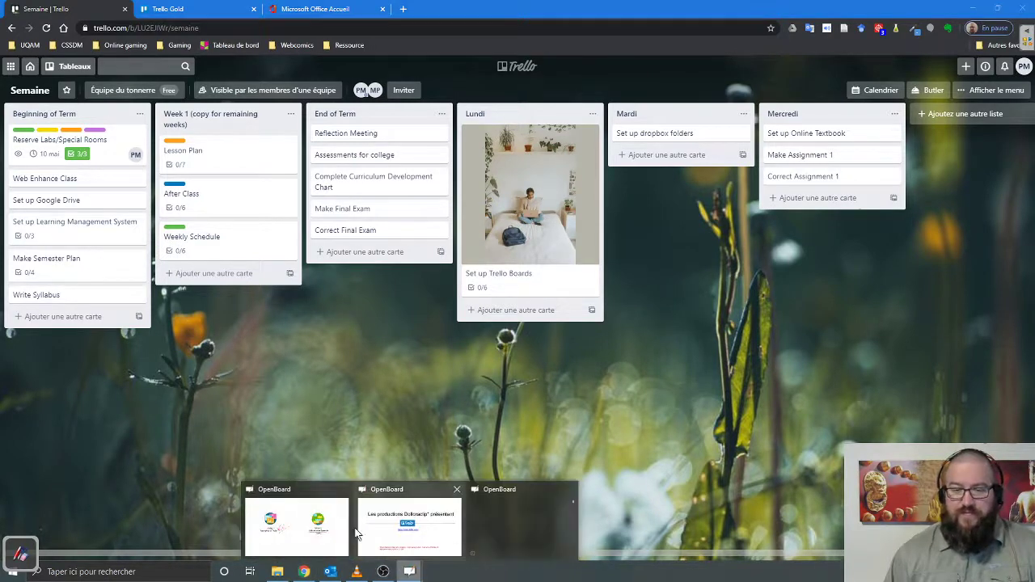
pyautogui.click(23, 554)
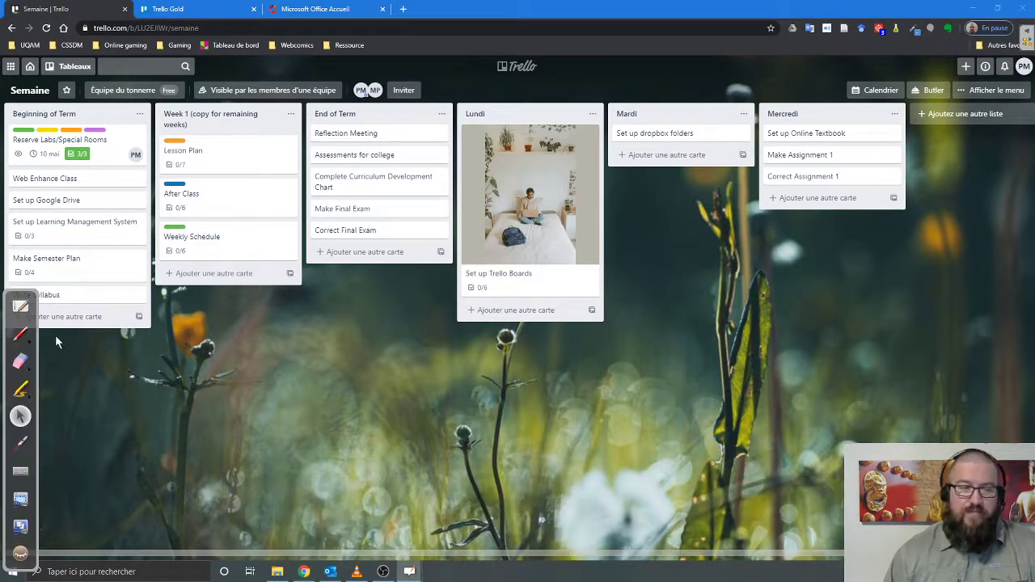
pyautogui.click(21, 306)
pyautogui.click(408, 18)
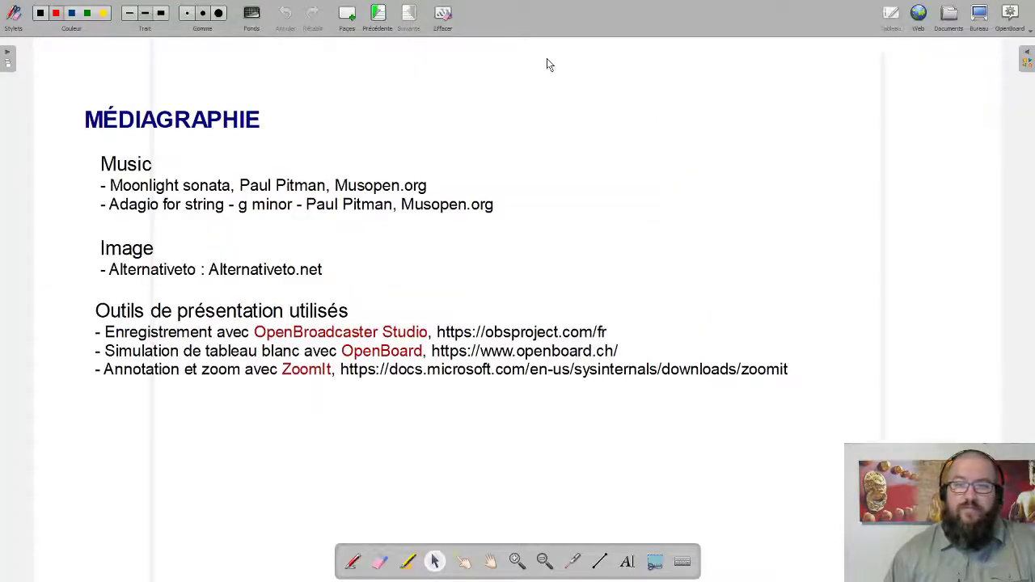